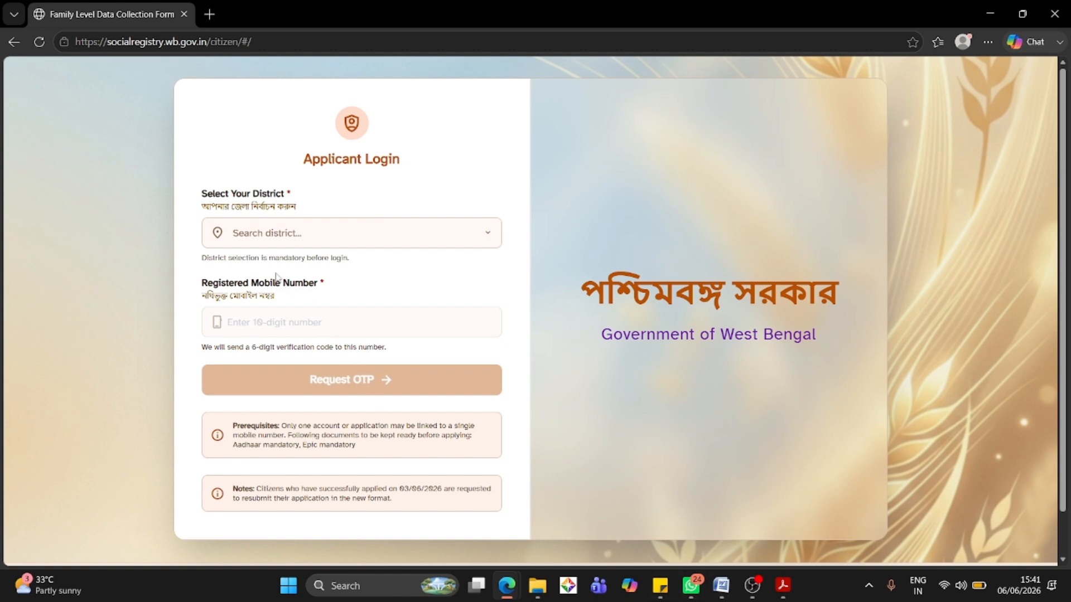
- Select DARJEELING as the applicant's district and enter the registered mobile number
{"action": "left_click", "coordinate": [271, 237]}
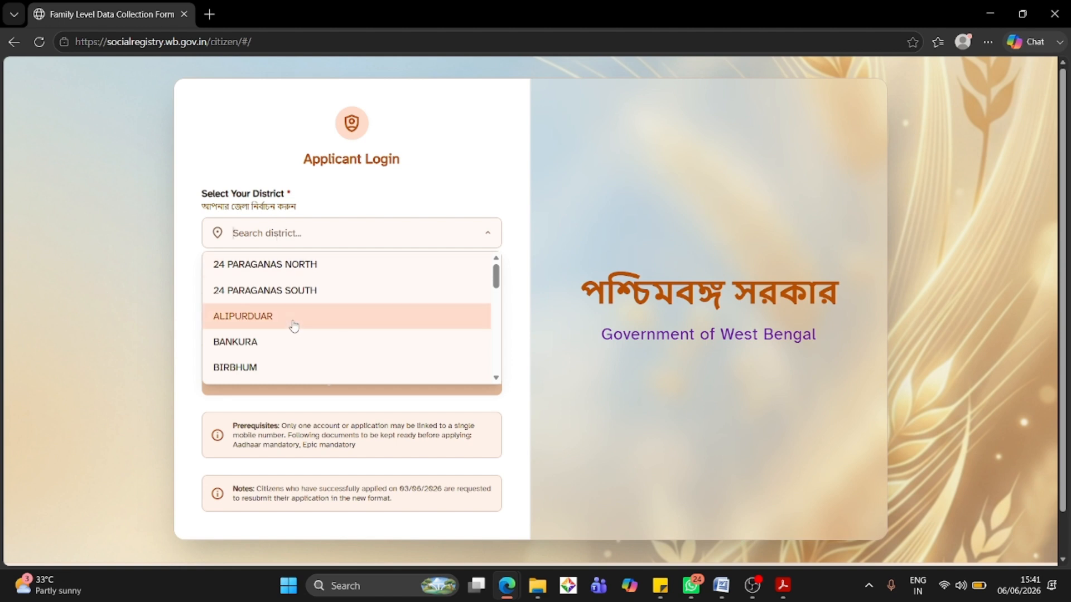
{"action": "type", "text": "d"}
{"action": "left_click", "coordinate": [275, 291]}
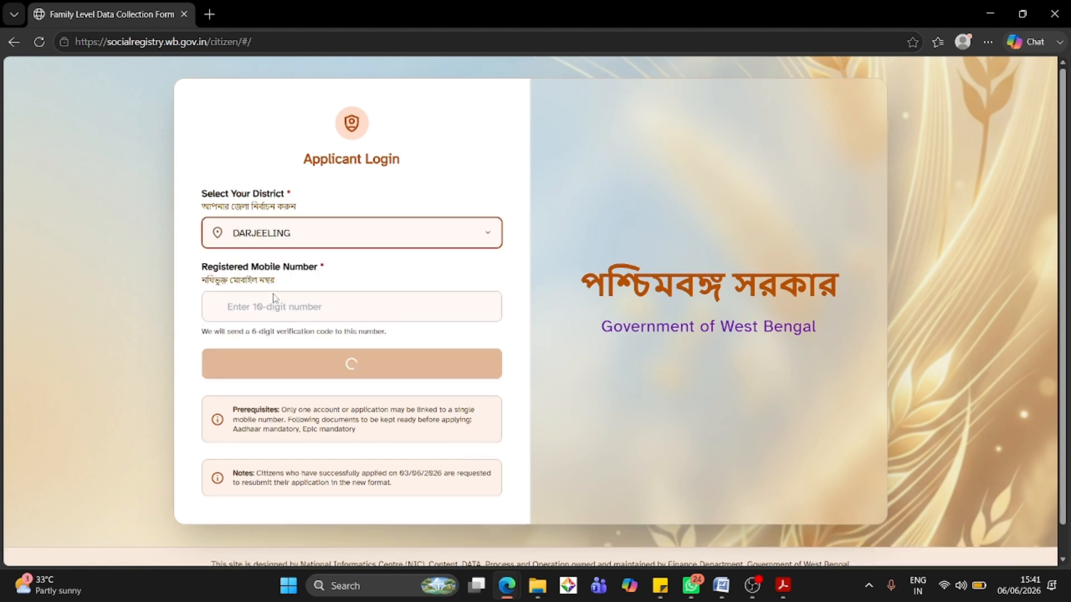
{"action": "left_click", "coordinate": [308, 308]}
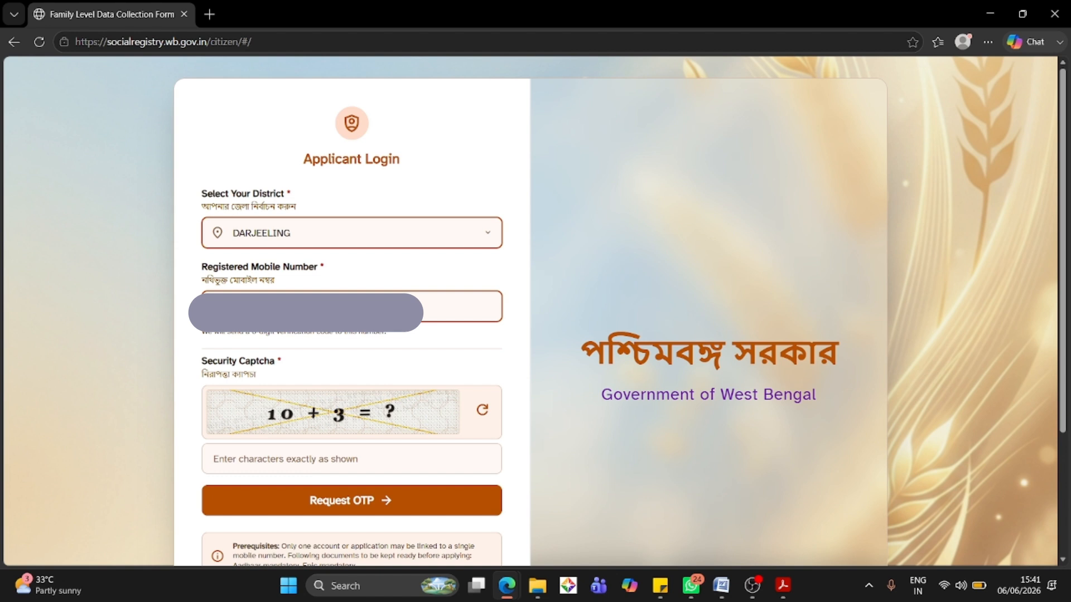
{"action": "type", "text": "0"}
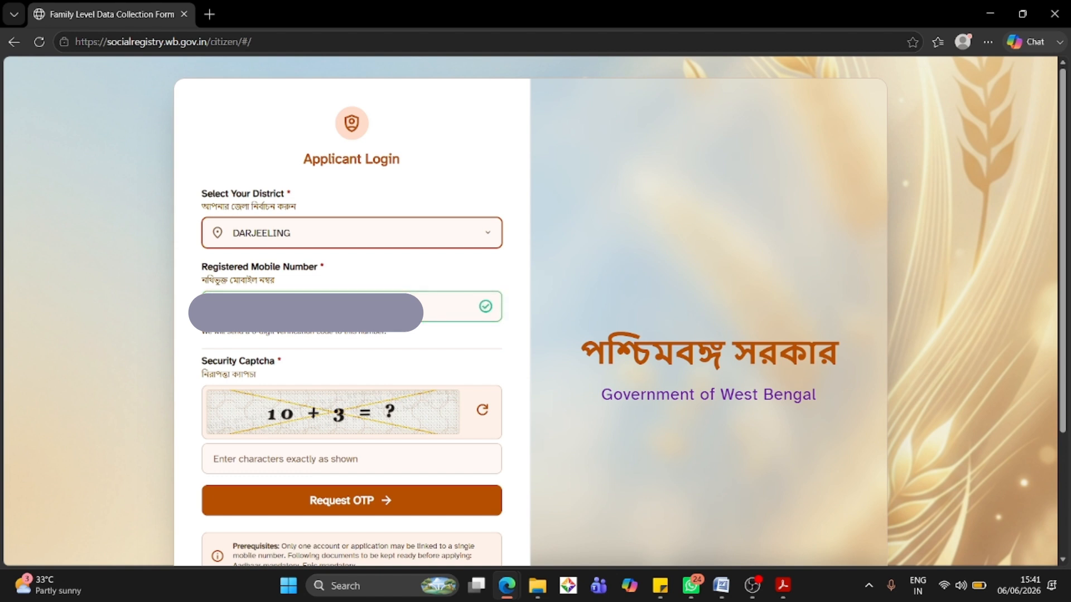
- Answer the security captcha, request the OTP, and enter and verify the received code to log in
{"action": "left_click", "coordinate": [352, 454]}
{"action": "type", "text": "13"}
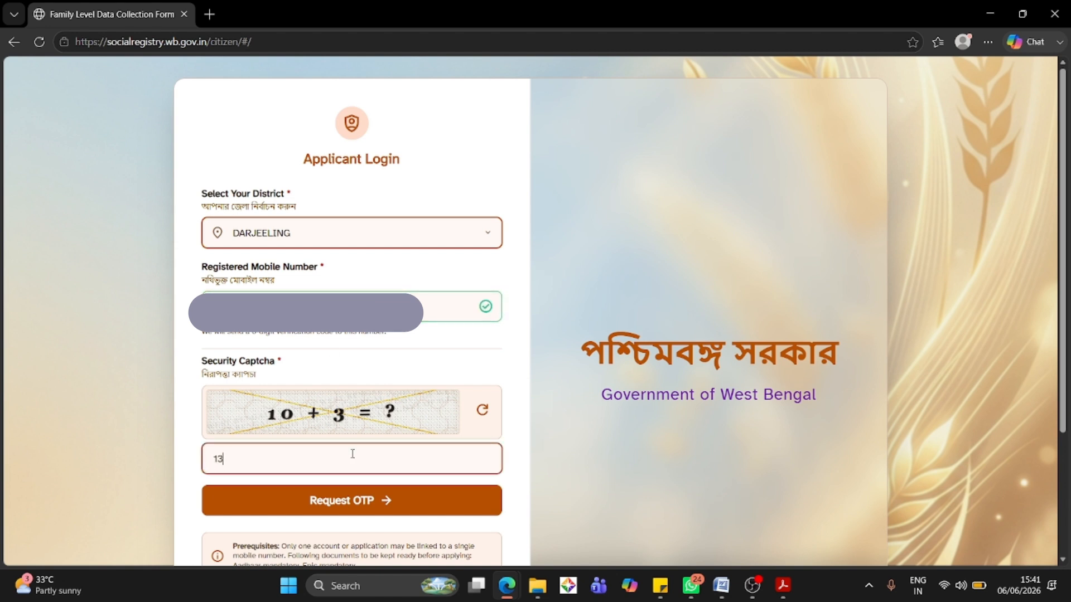
{"action": "left_click", "coordinate": [392, 502]}
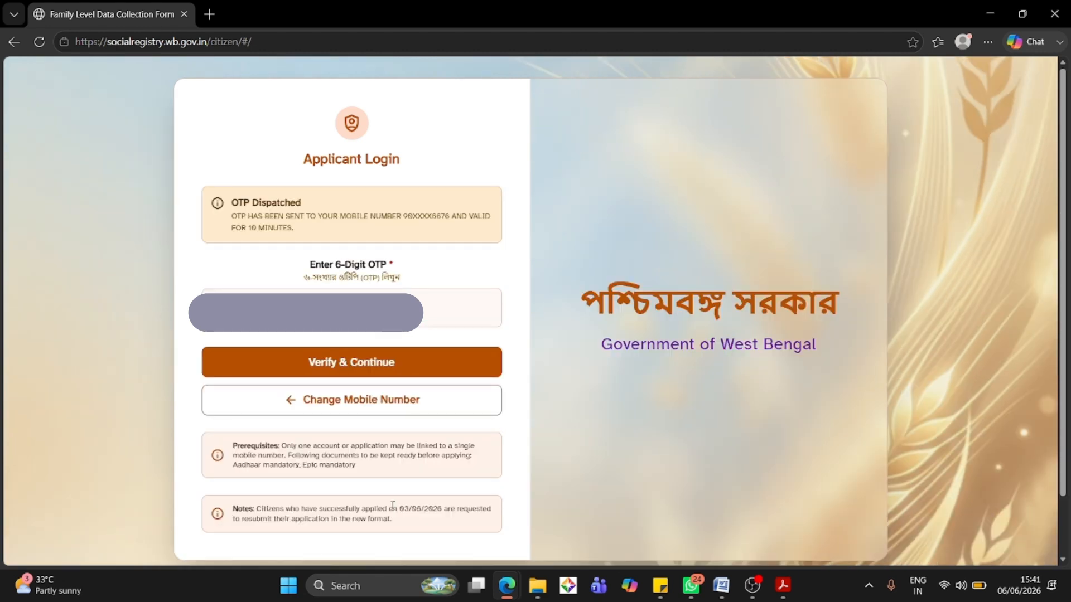
{"action": "left_click", "coordinate": [369, 372]}
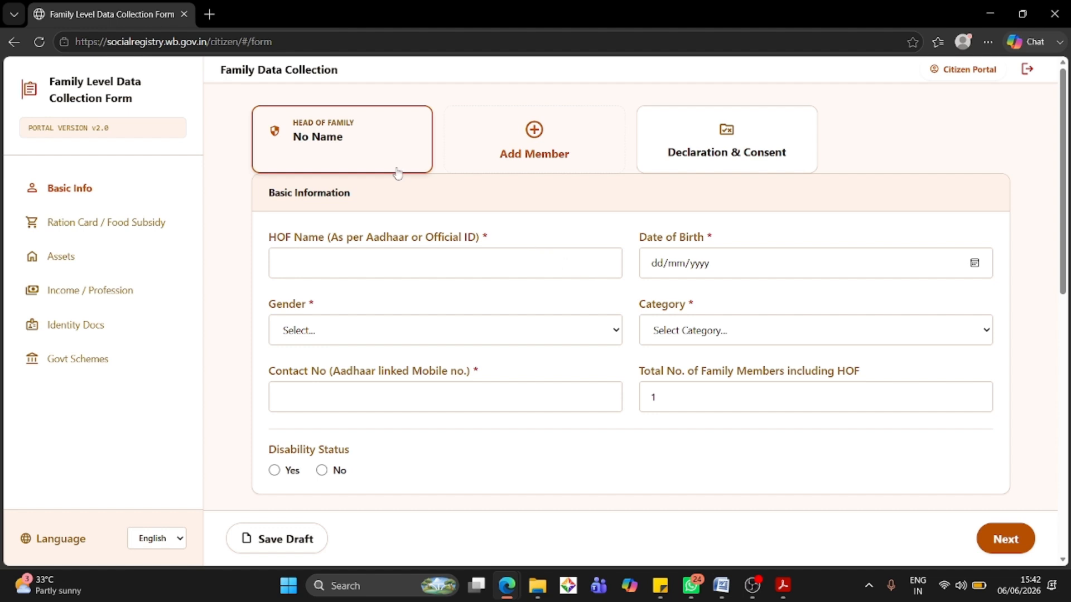
- Enter the head of family's full name in capital letters in the basic information
{"action": "left_click", "coordinate": [359, 264]}
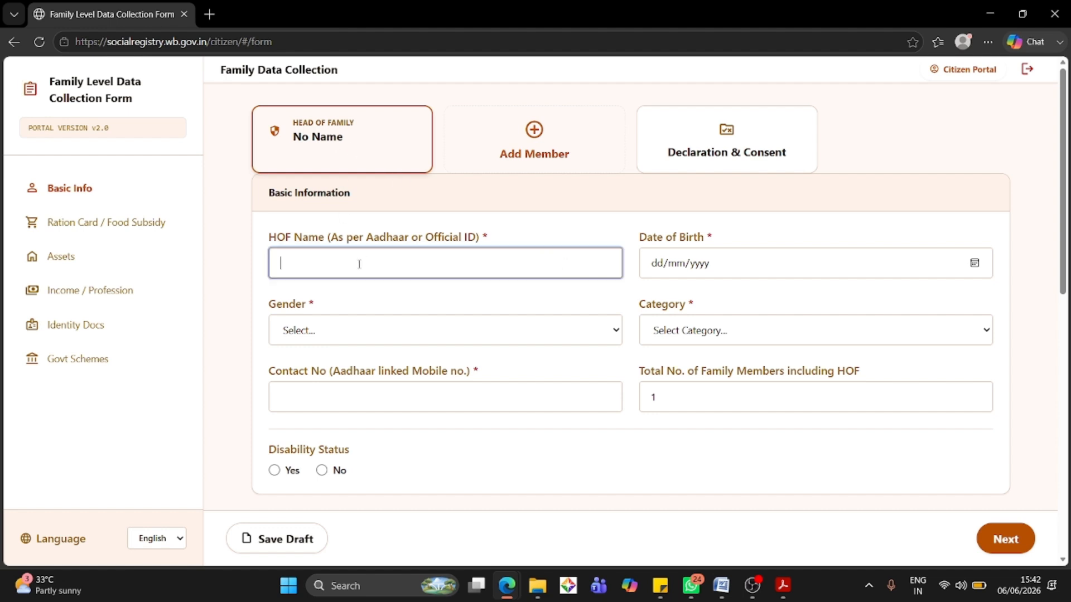
{"action": "type", "text": "n"}
{"action": "key", "text": "BackSpace"}
{"action": "key", "text": "BackSpace"}
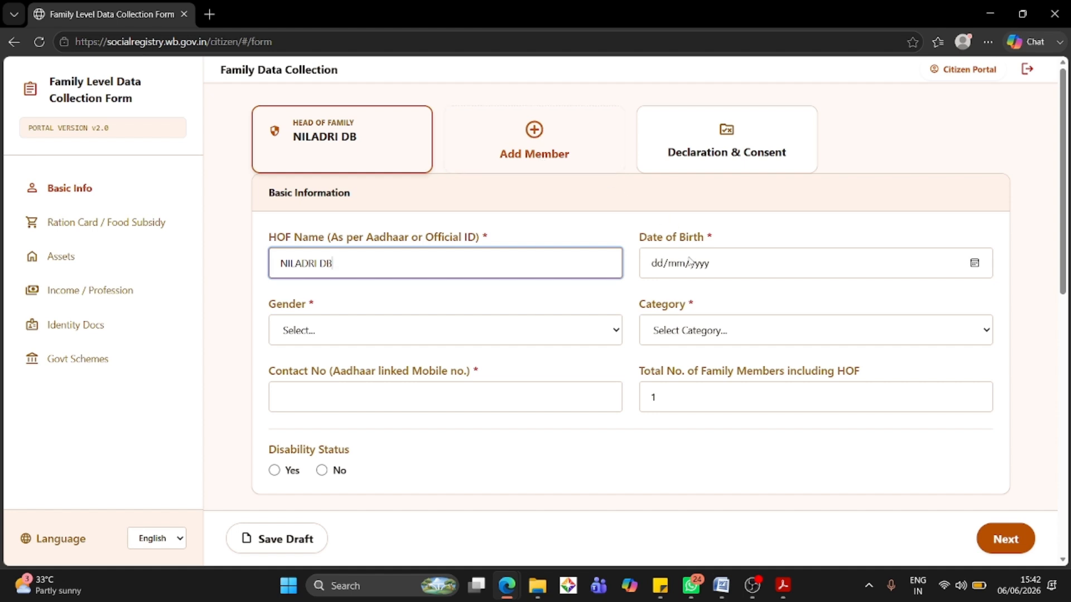
- Set the head of family's date of birth by choosing the year, month and day in the calendar
{"action": "left_click", "coordinate": [663, 264]}
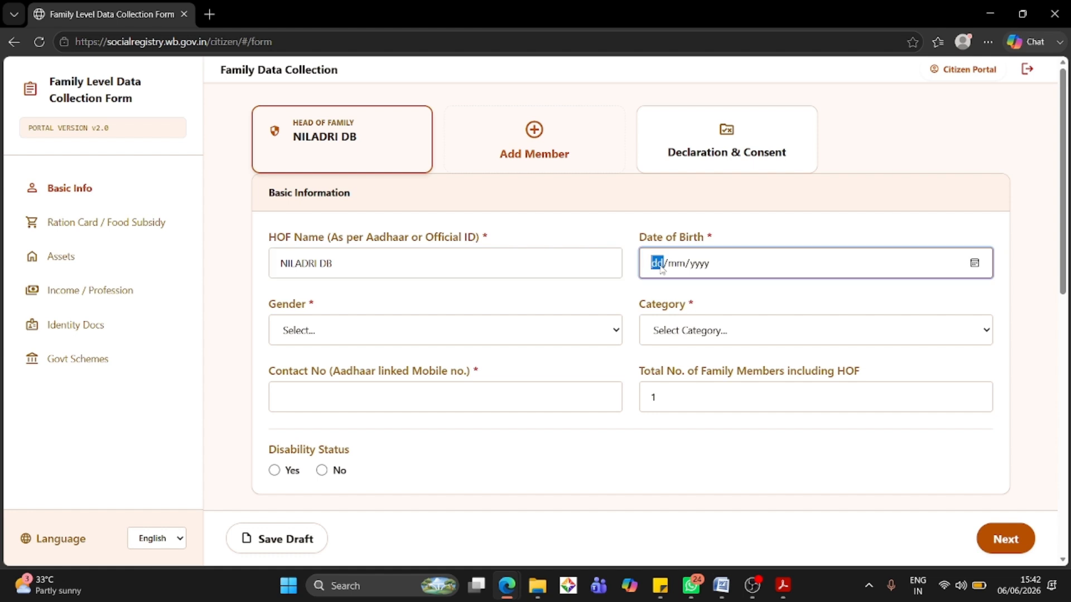
{"action": "left_click", "coordinate": [975, 264]}
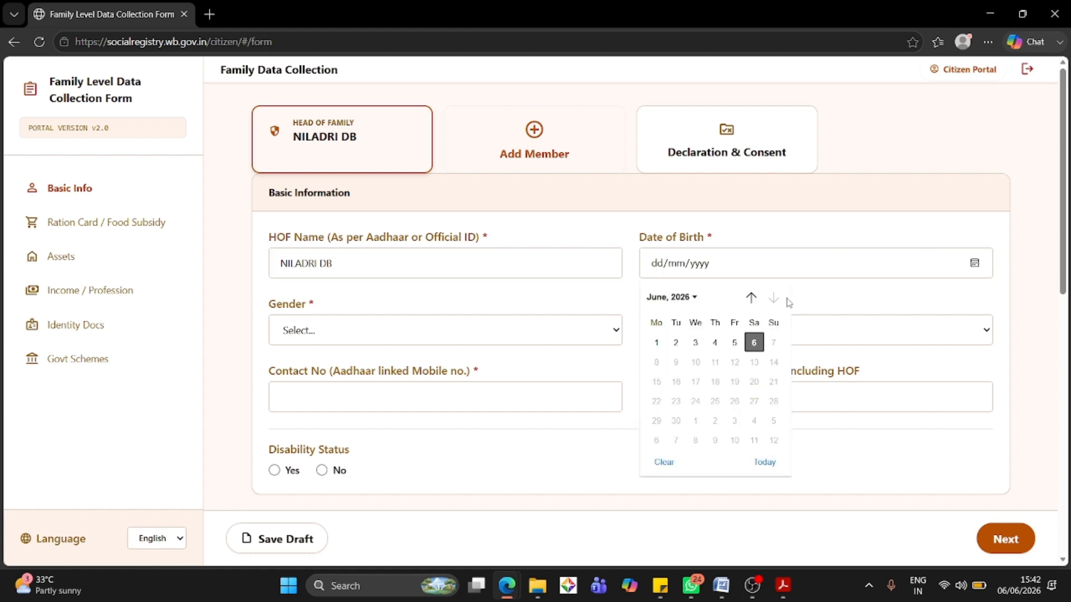
{"action": "left_click", "coordinate": [694, 298]}
{"action": "scroll", "coordinate": [698, 347], "scroll_direction": "up", "scroll_amount": 3}
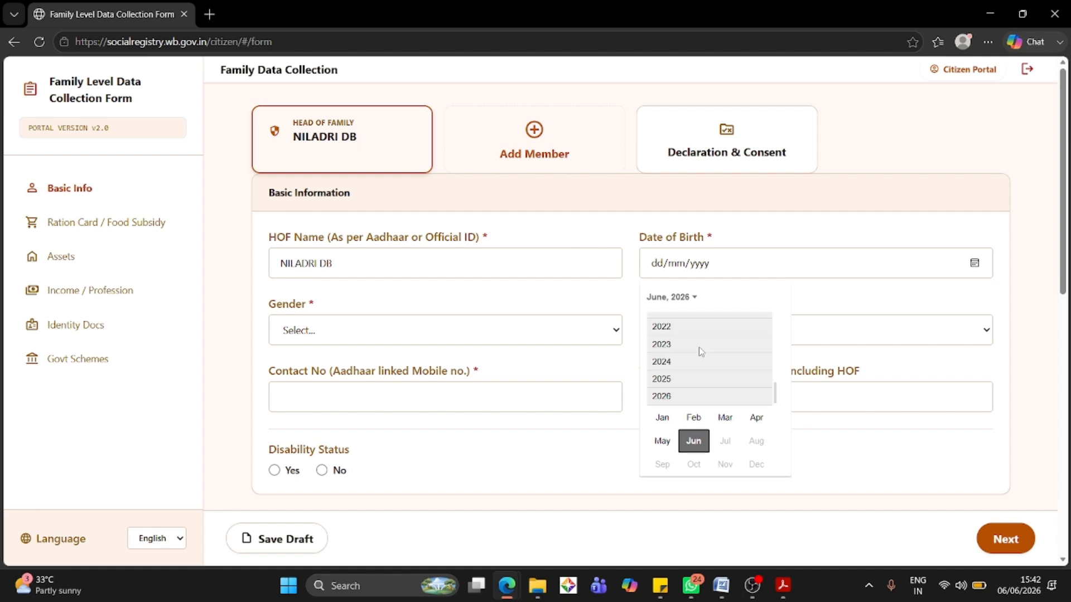
{"action": "scroll", "coordinate": [699, 349], "scroll_direction": "up", "scroll_amount": 4}
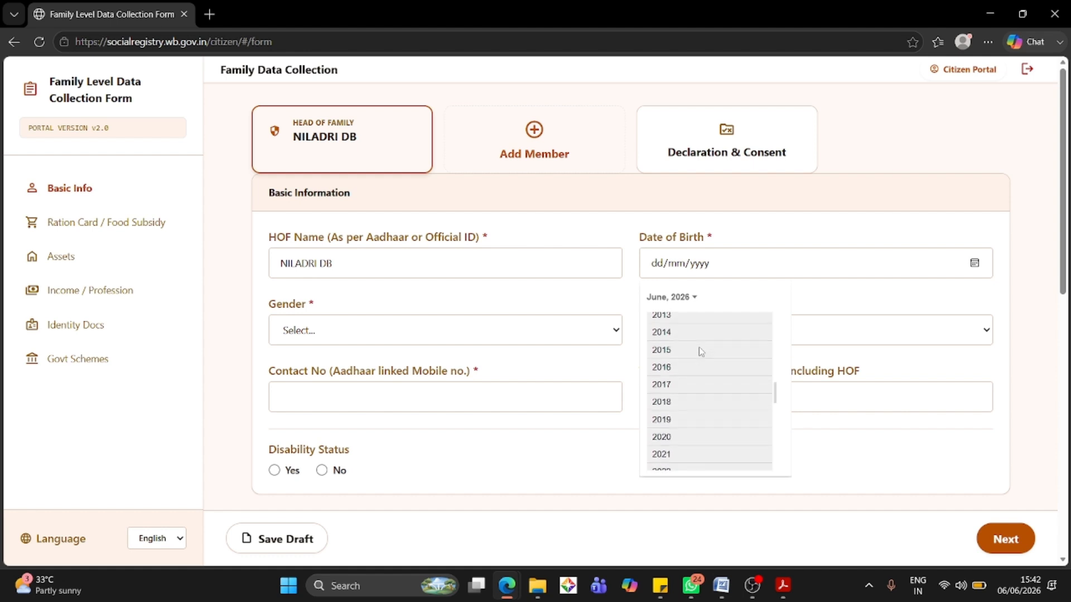
{"action": "scroll", "coordinate": [699, 347], "scroll_direction": "up", "scroll_amount": 4}
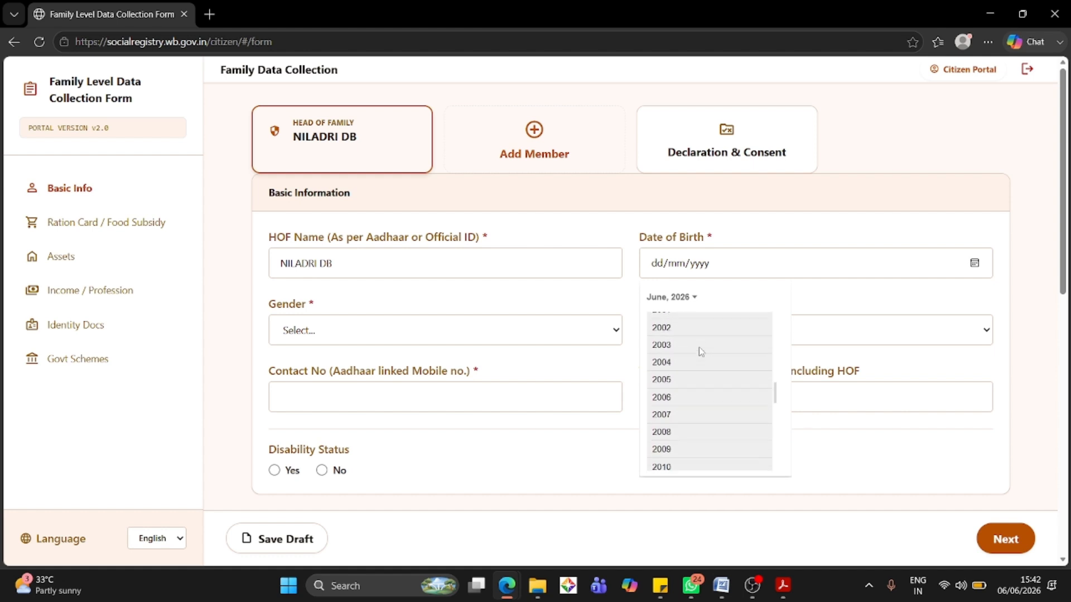
{"action": "scroll", "coordinate": [700, 348], "scroll_direction": "up", "scroll_amount": 3}
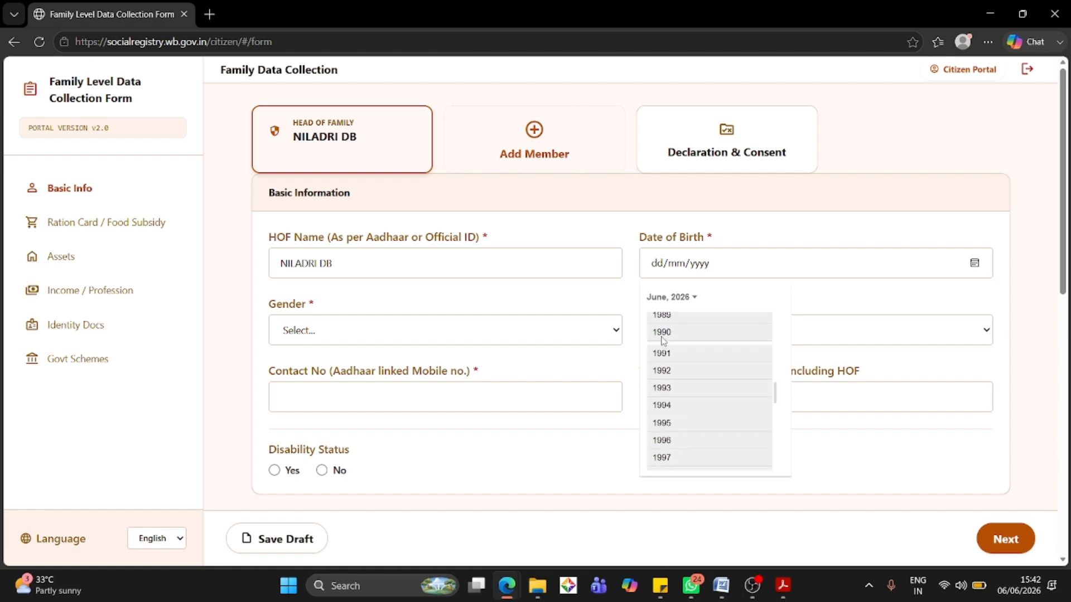
{"action": "left_click", "coordinate": [659, 335]}
{"action": "left_click", "coordinate": [694, 344]}
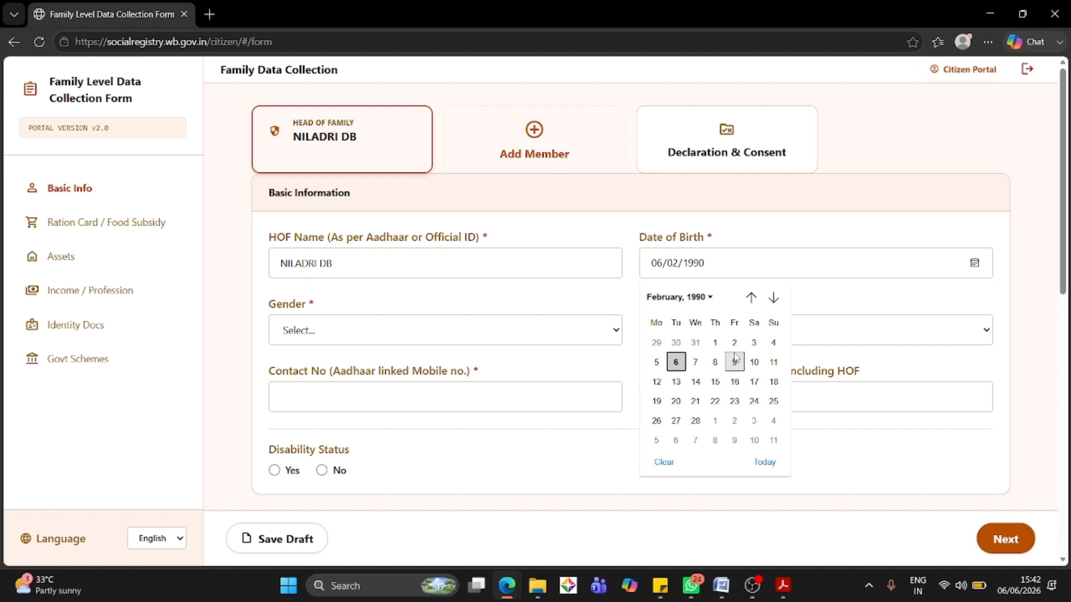
{"action": "left_click", "coordinate": [754, 343]}
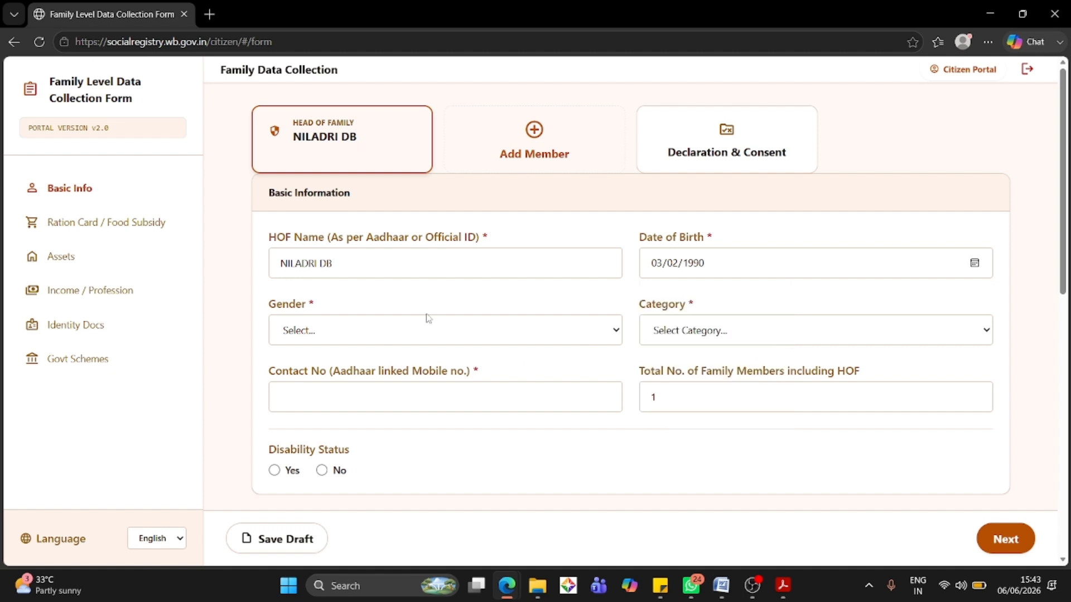
- Set the head of family's gender to Female and category to UR (Unreserved Category)
{"action": "left_click", "coordinate": [443, 329]}
{"action": "left_click", "coordinate": [421, 399]}
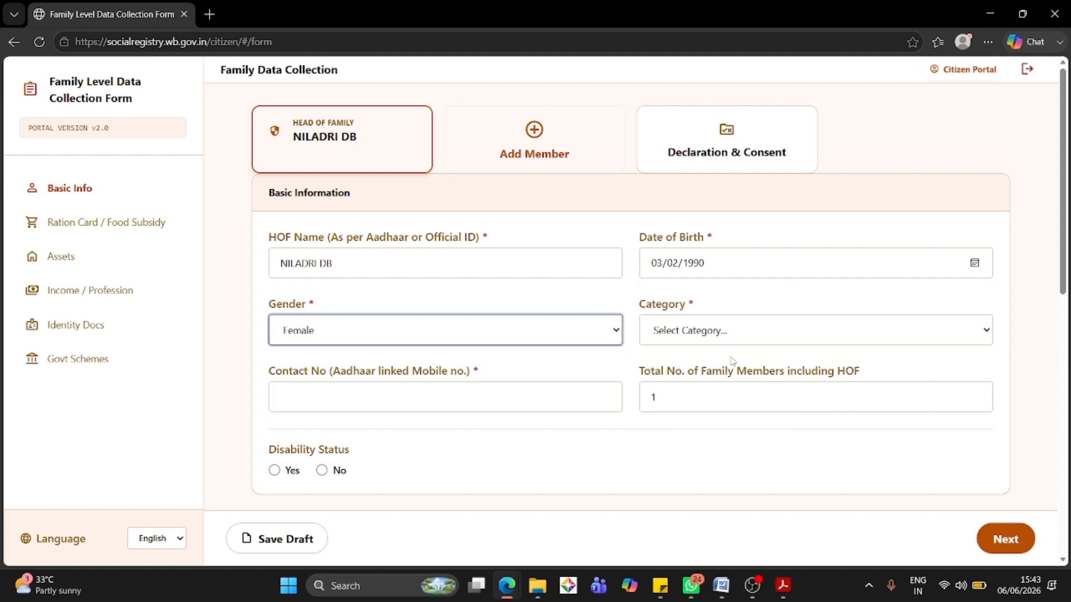
{"action": "left_click", "coordinate": [725, 336]}
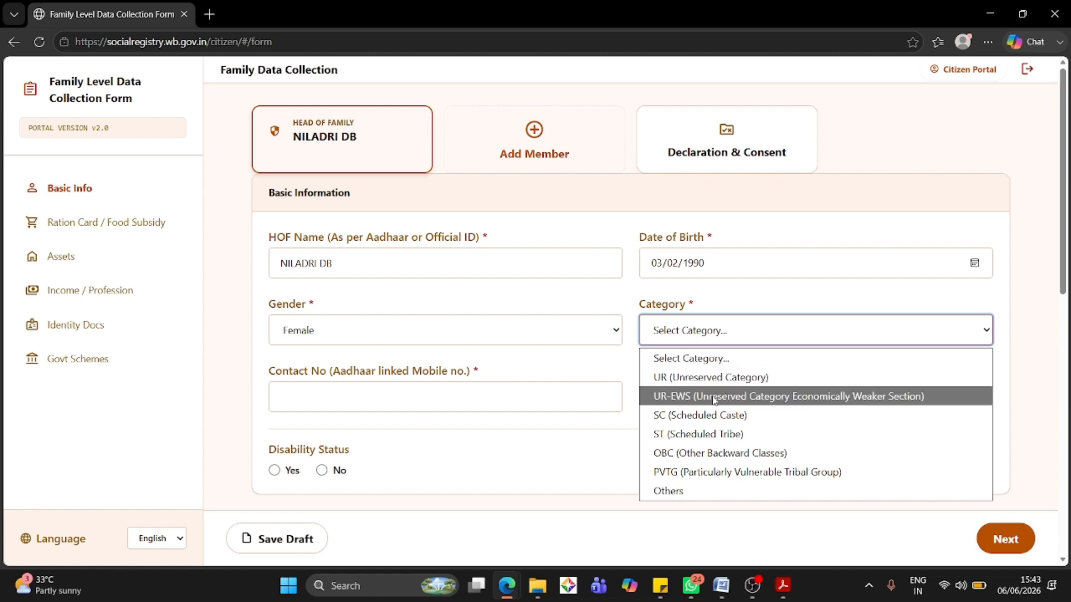
{"action": "left_click", "coordinate": [679, 378]}
- Enter the Aadhaar-linked contact number, set the total family members to 2 and the disability status to No
{"action": "left_click", "coordinate": [438, 391]}
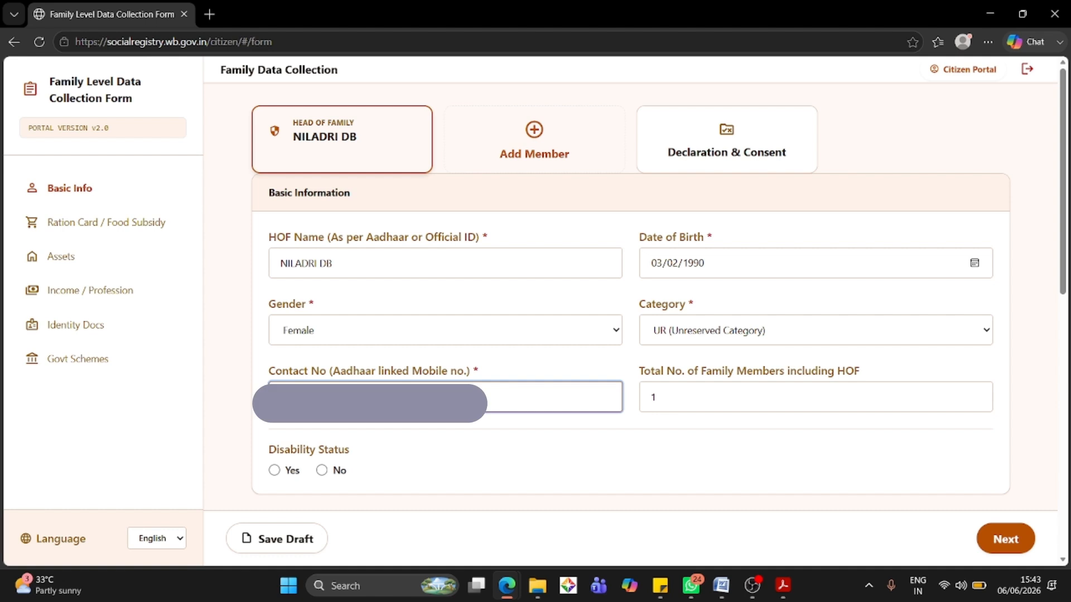
{"action": "type", "text": "*"}
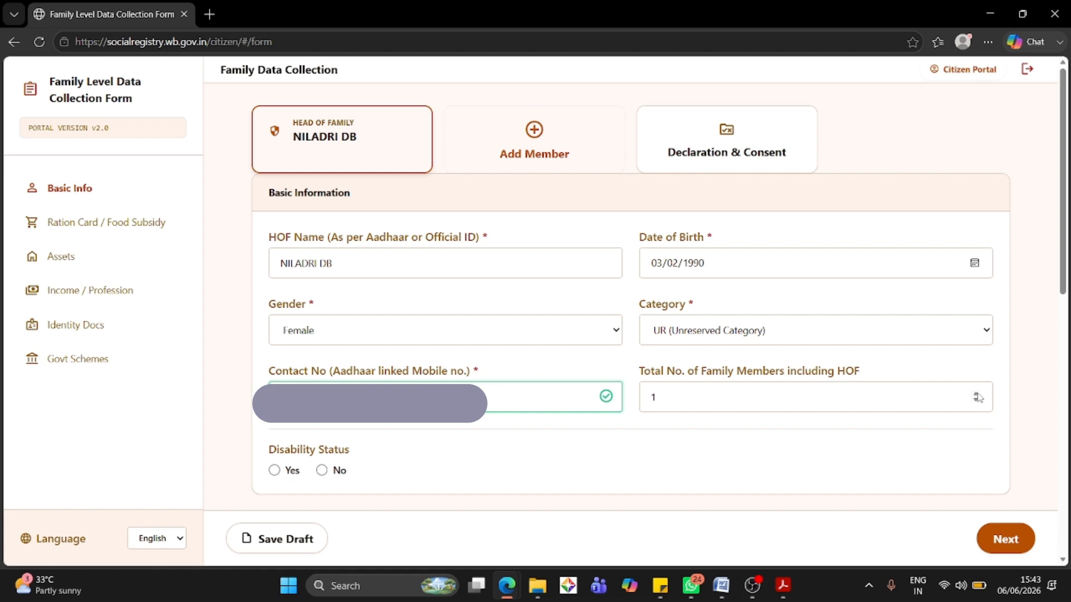
{"action": "left_click", "coordinate": [977, 394]}
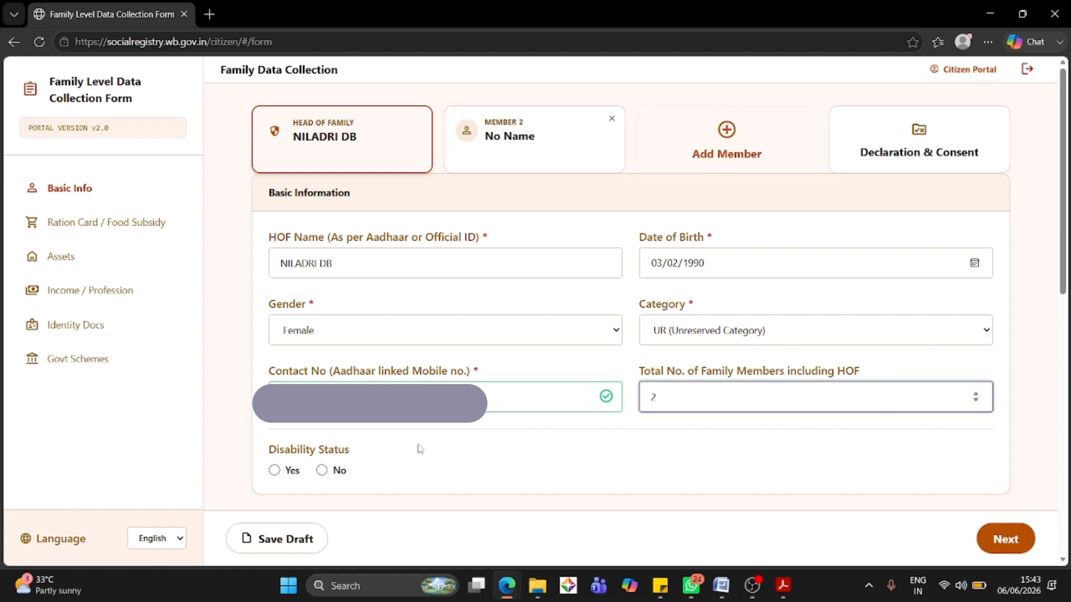
{"action": "left_click", "coordinate": [321, 470]}
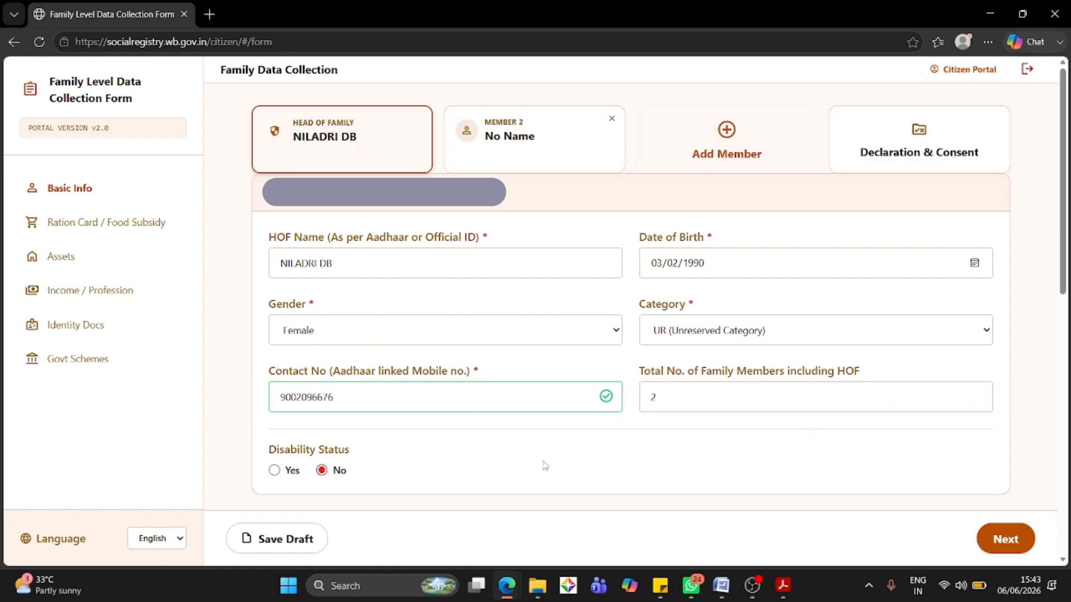
- Consult the Aadhaar PDF in Acrobat and fill in the head of family's Aadhaar number in the browser form
{"action": "scroll", "coordinate": [557, 466], "scroll_direction": "down", "scroll_amount": 4}
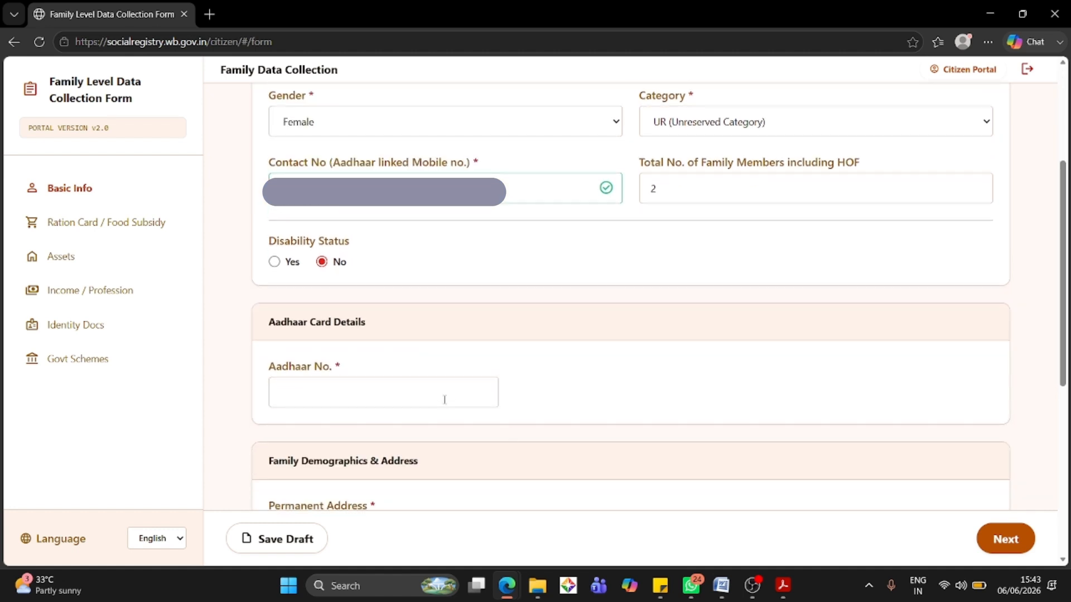
{"action": "left_click", "coordinate": [445, 399]}
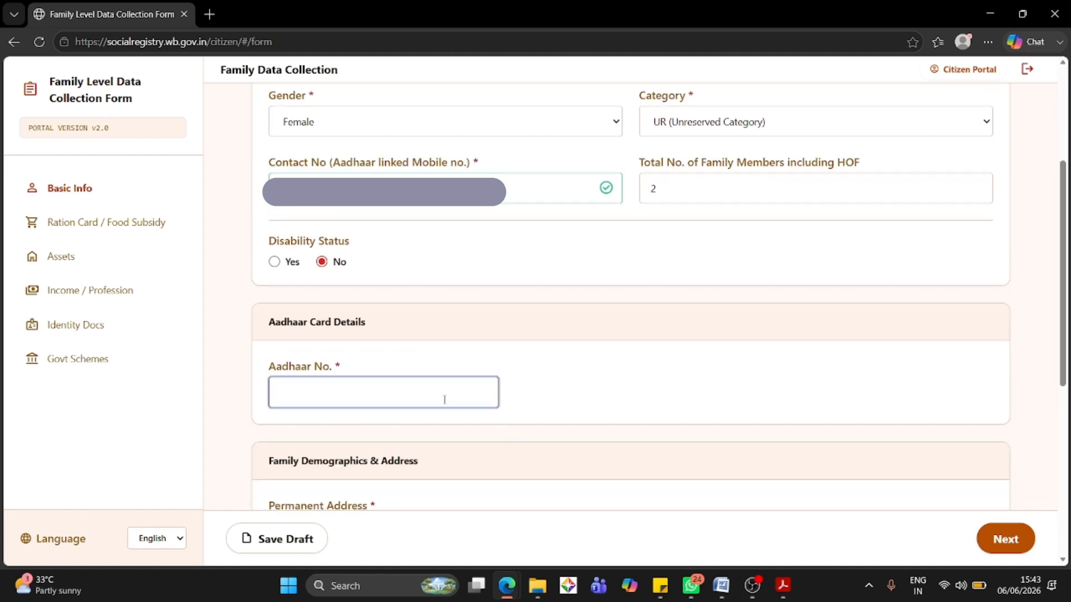
{"action": "key", "text": "alt+Tab"}
{"action": "key", "text": "alt+Tab"}
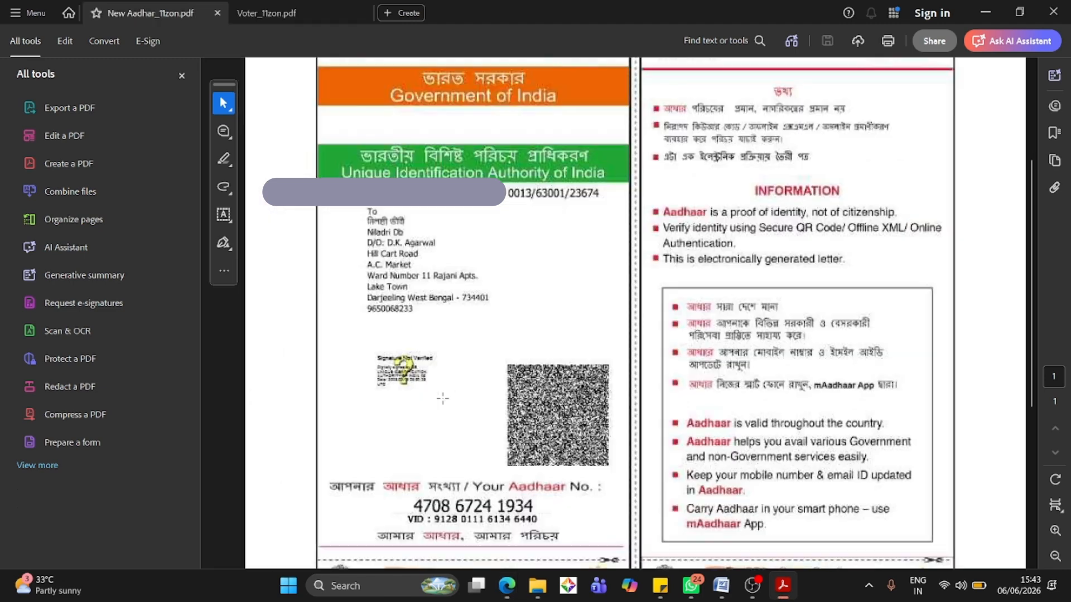
{"action": "key", "text": "alt+Tab"}
{"action": "key", "text": "ctrl+v"}
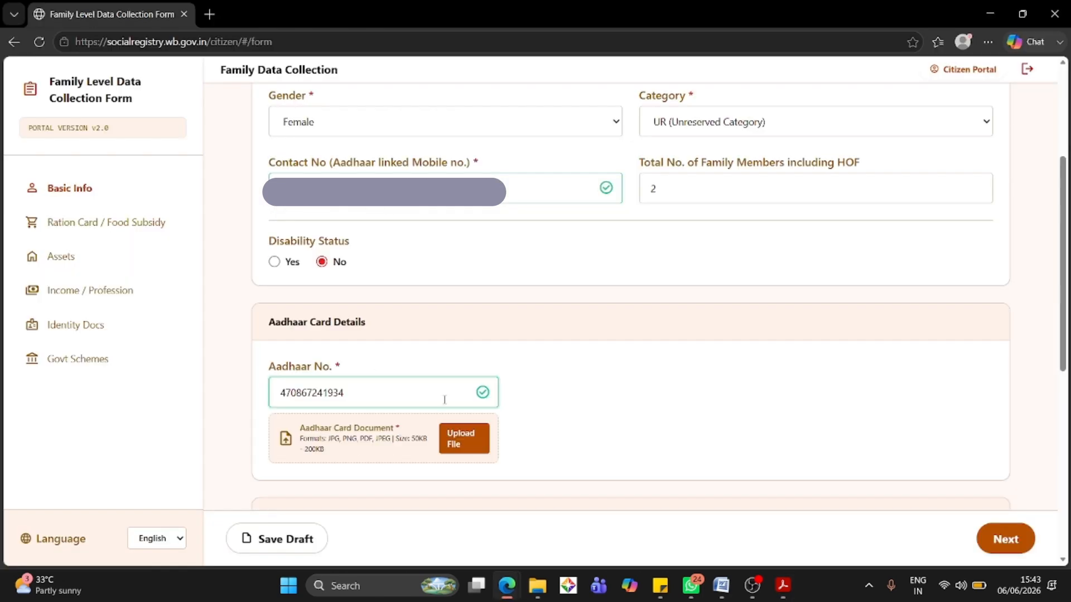
- Upload the Aadhaar card document from Downloads, using a file between 50 KB and 200 KB
{"action": "left_click", "coordinate": [460, 444]}
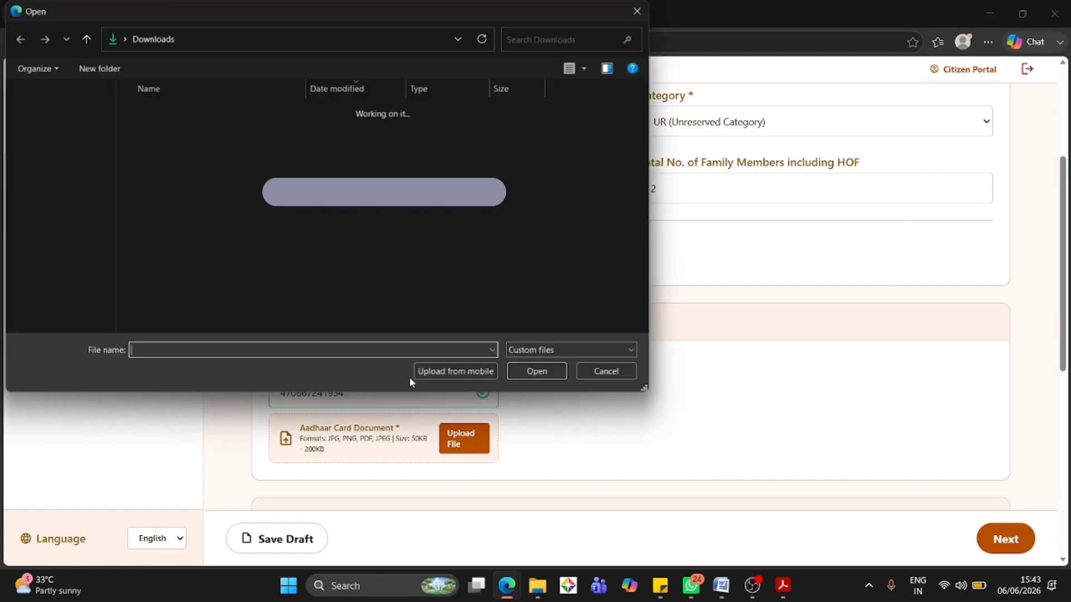
{"action": "double_click", "coordinate": [178, 128]}
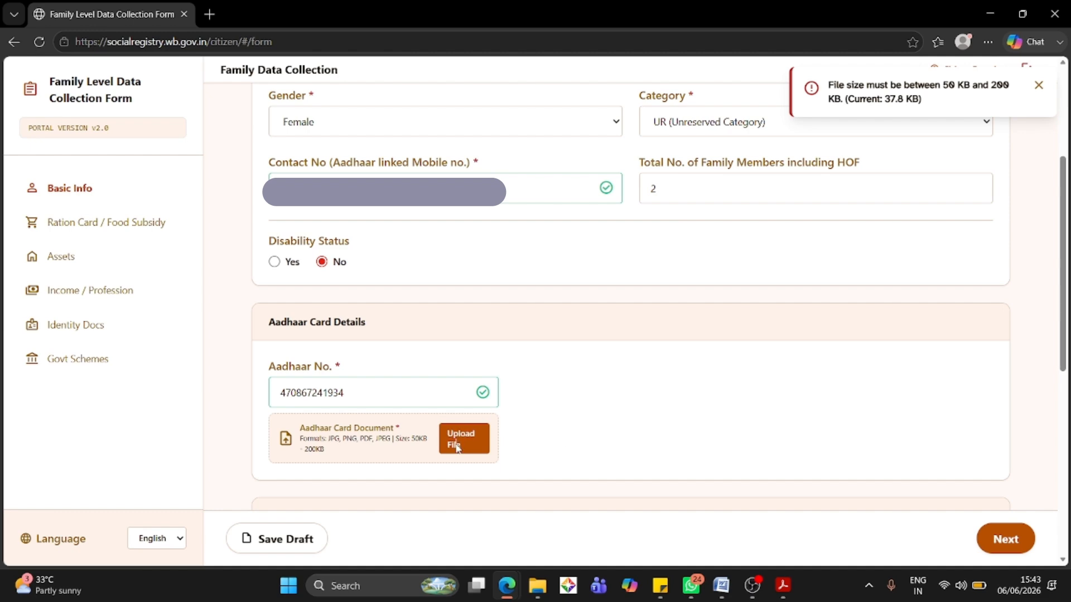
{"action": "left_click", "coordinate": [456, 445]}
{"action": "double_click", "coordinate": [199, 147]}
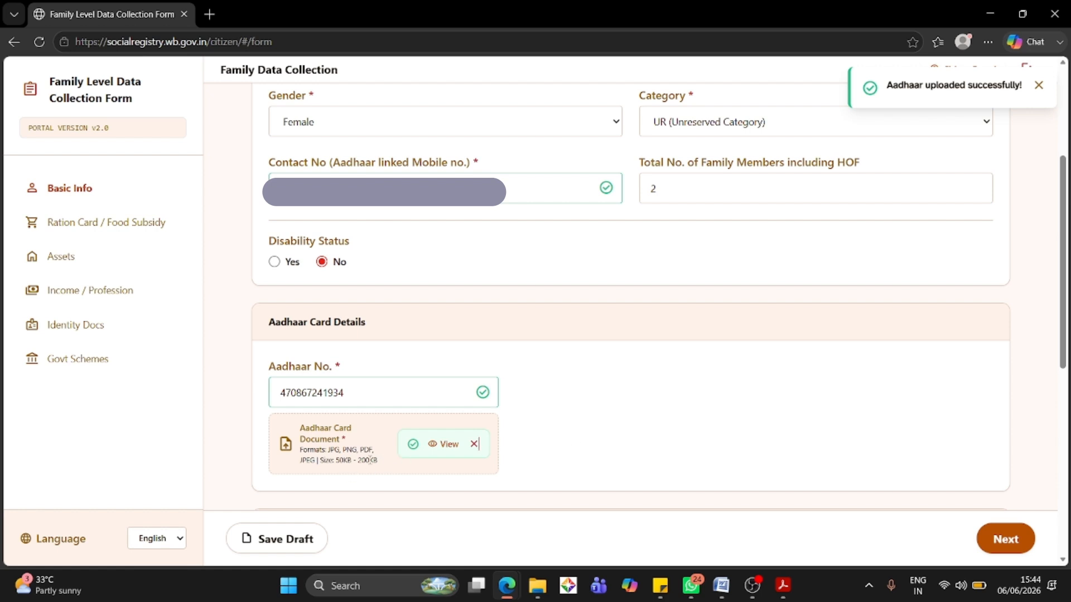
- Check the address in the Aadhaar PDF and enter the family's permanent address in the browser form
{"action": "scroll", "coordinate": [626, 419], "scroll_direction": "down", "scroll_amount": 4}
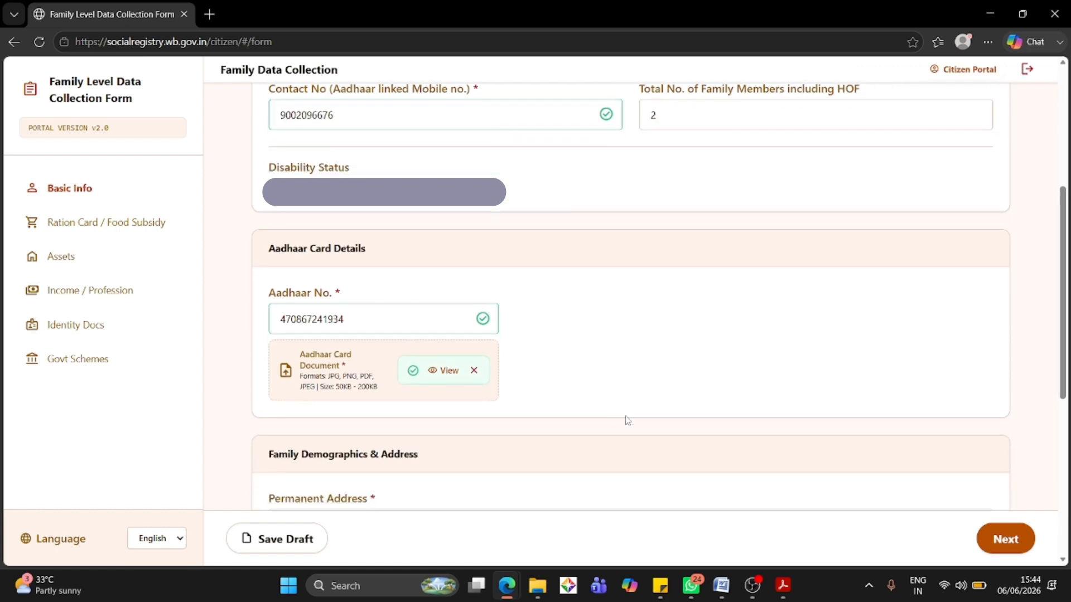
{"action": "left_click", "coordinate": [493, 385]}
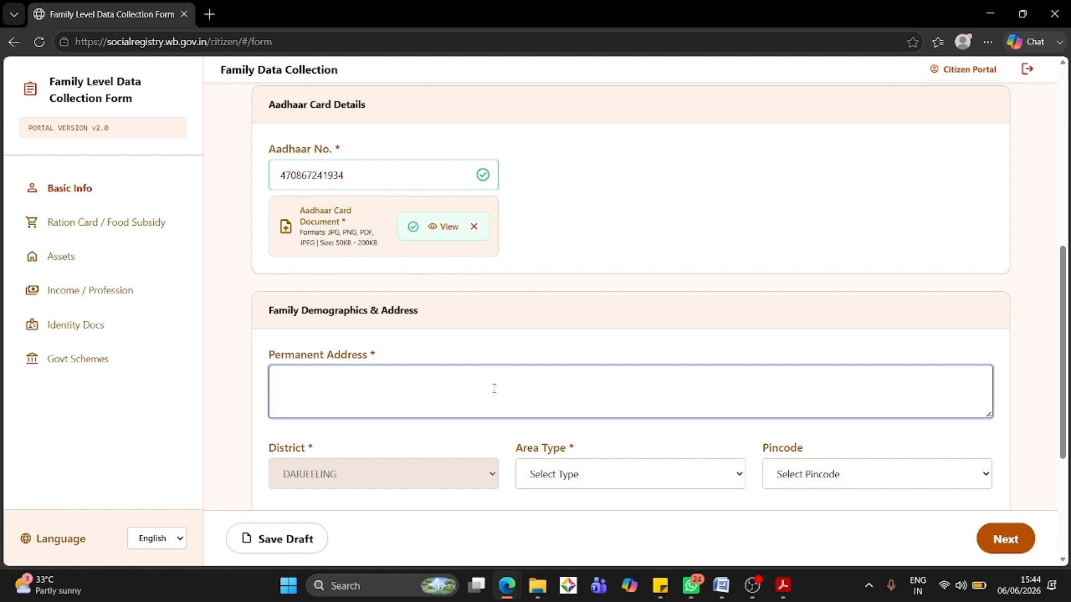
{"action": "key", "text": "alt+Tab"}
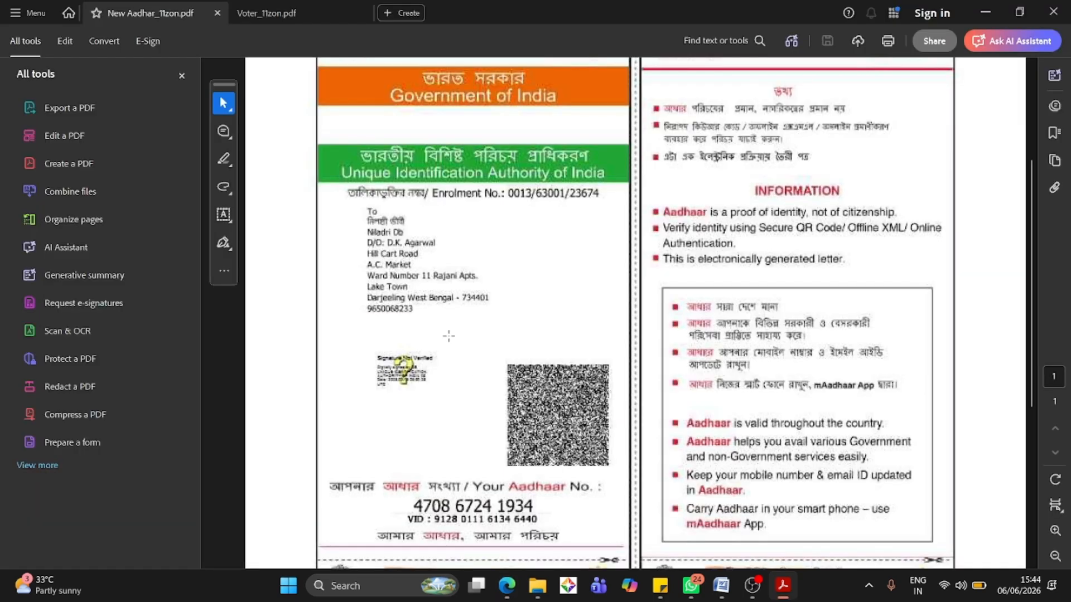
{"action": "key", "text": "alt+Tab"}
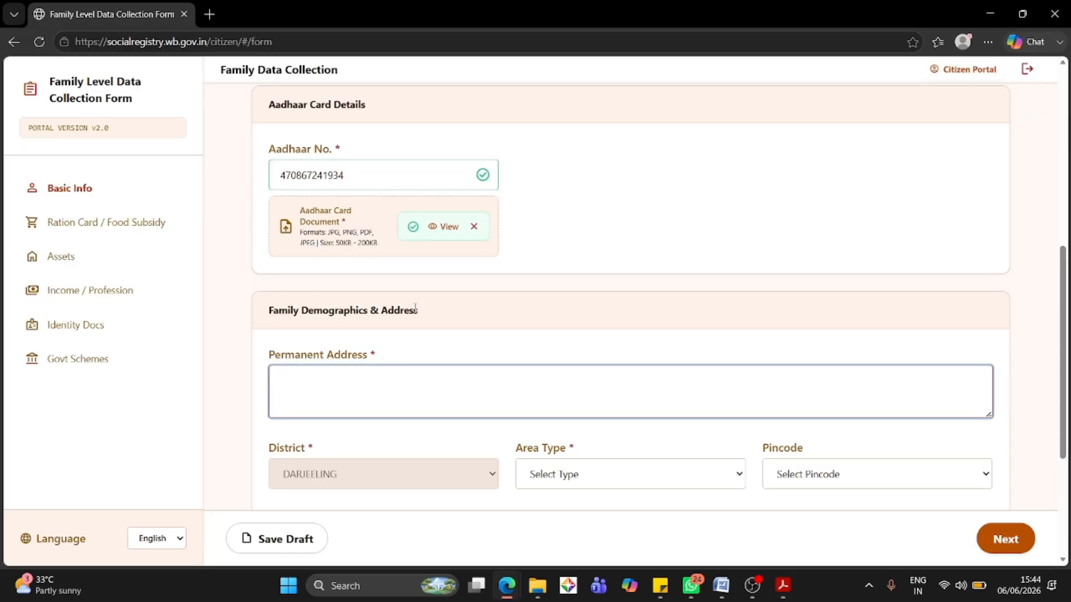
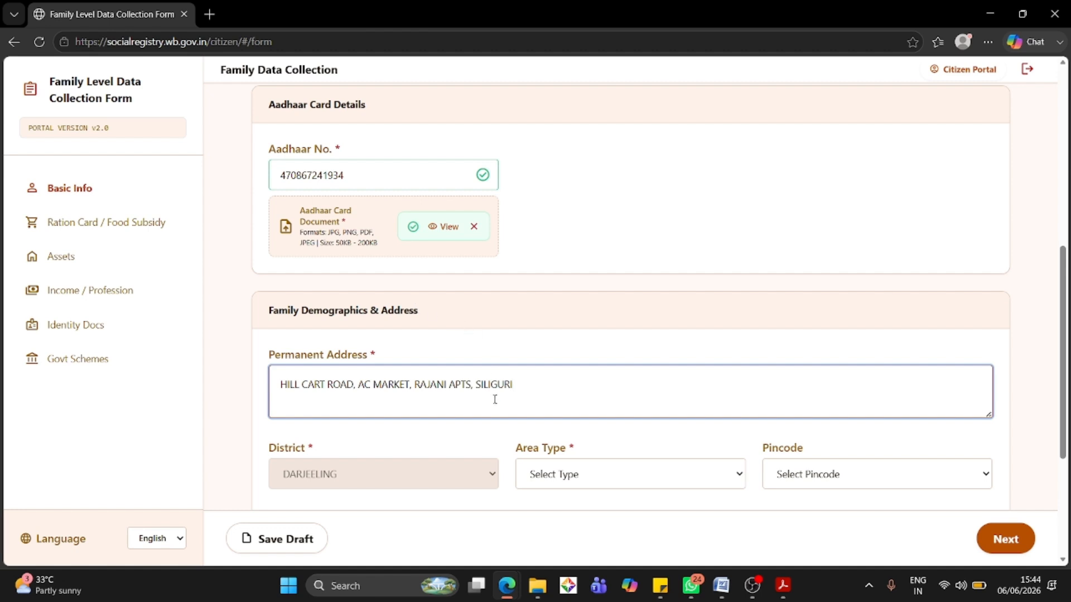
- Set the area type to Urban and select the pincode of the family's address
{"action": "left_click", "coordinate": [619, 480]}
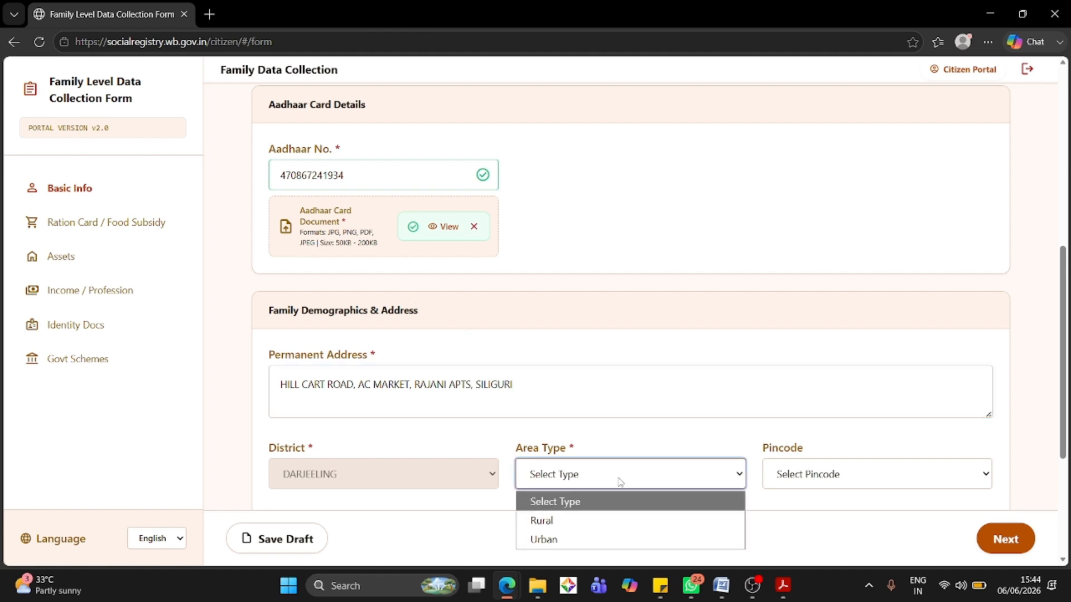
{"action": "left_click", "coordinate": [593, 541]}
{"action": "left_click", "coordinate": [790, 478]}
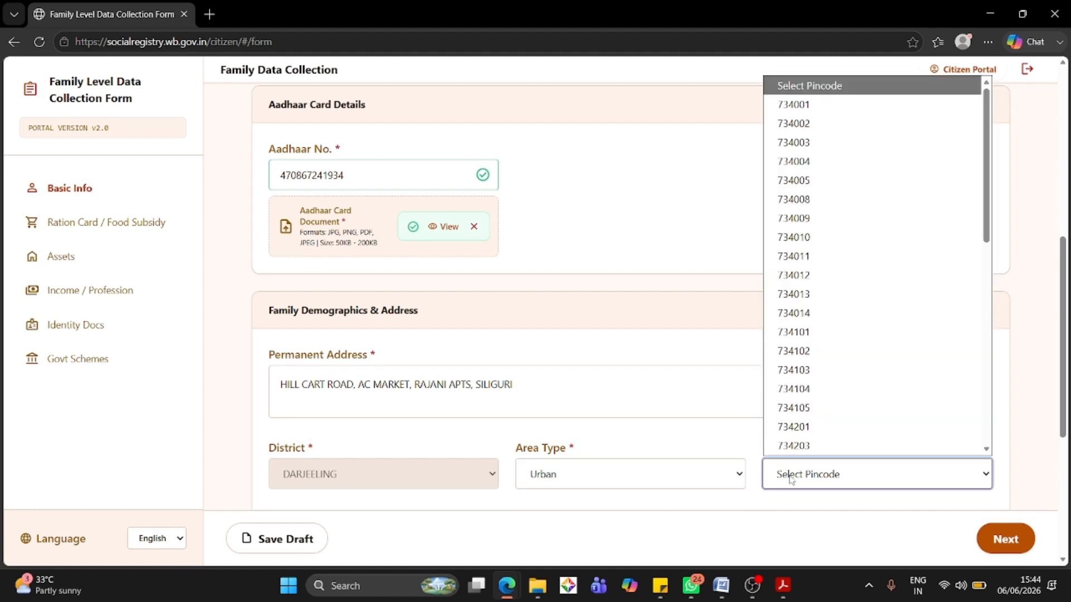
{"action": "left_click", "coordinate": [793, 108]}
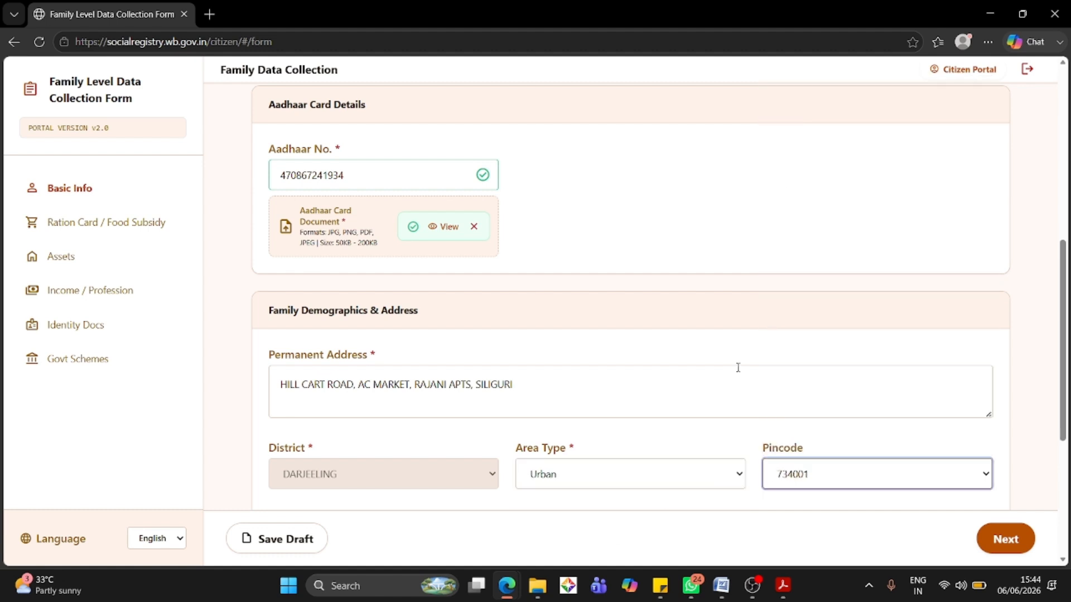
- Choose Siliguri HO as the post office and Siliguri PS as the police station
{"action": "scroll", "coordinate": [738, 368], "scroll_direction": "down", "scroll_amount": 3}
{"action": "left_click", "coordinate": [314, 369]}
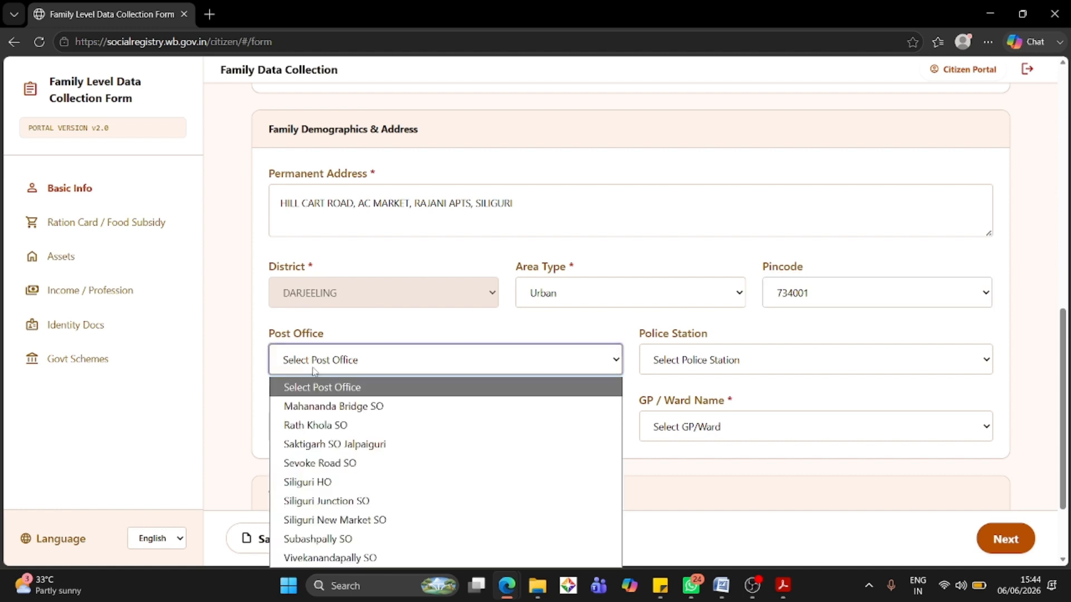
{"action": "left_click", "coordinate": [335, 482]}
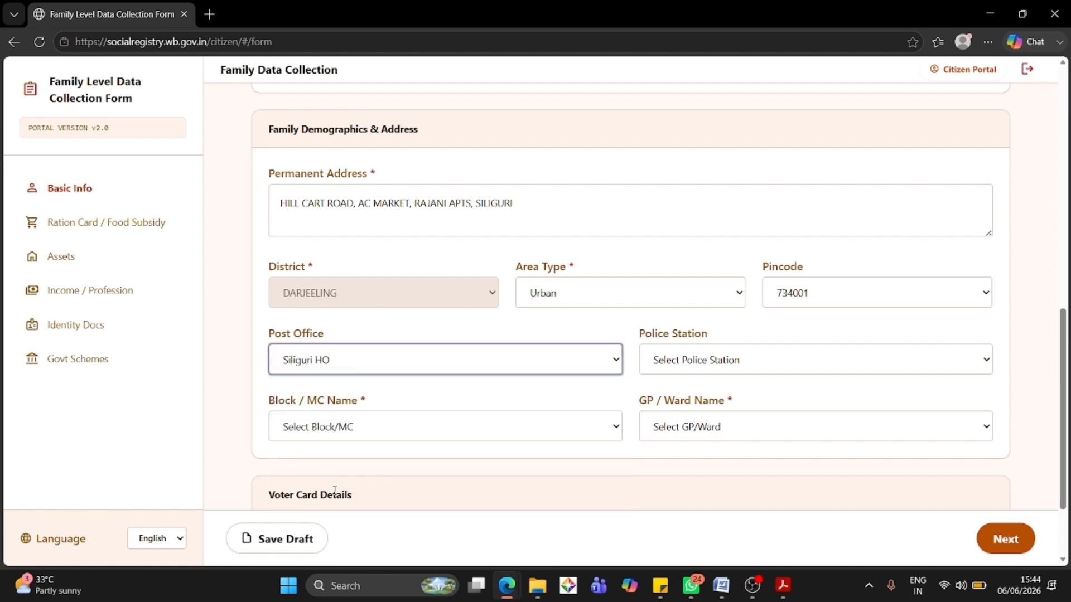
{"action": "left_click", "coordinate": [742, 360]}
{"action": "scroll", "coordinate": [719, 334], "scroll_direction": "down", "scroll_amount": 1}
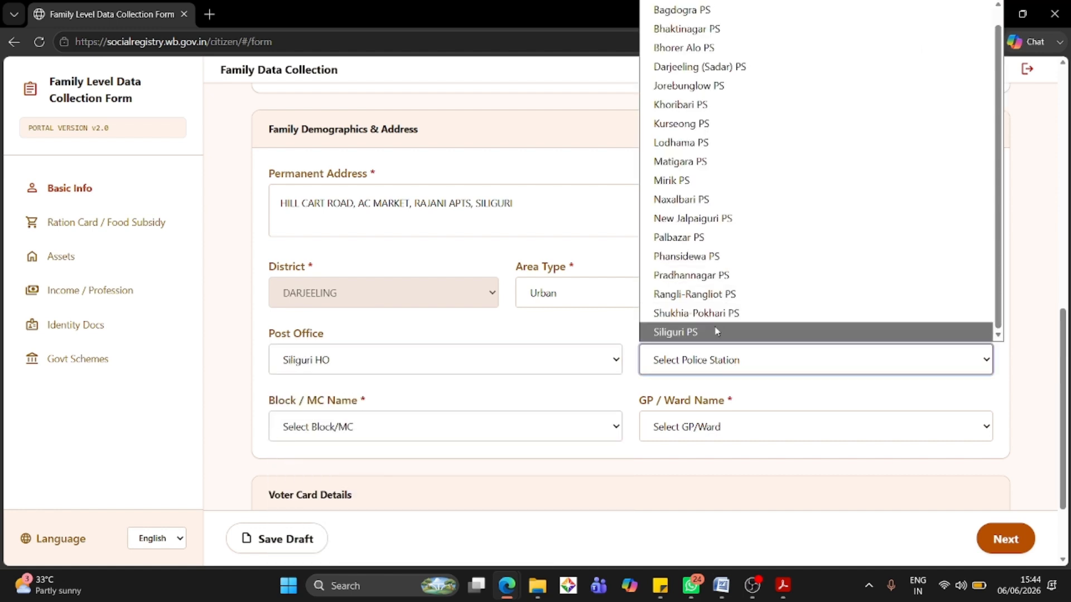
{"action": "left_click", "coordinate": [716, 332]}
- Set the Block / MC name to Siliguri and the GP / Ward name to Siliguri (M Corp.) - Ward No.11
{"action": "left_click", "coordinate": [427, 426]}
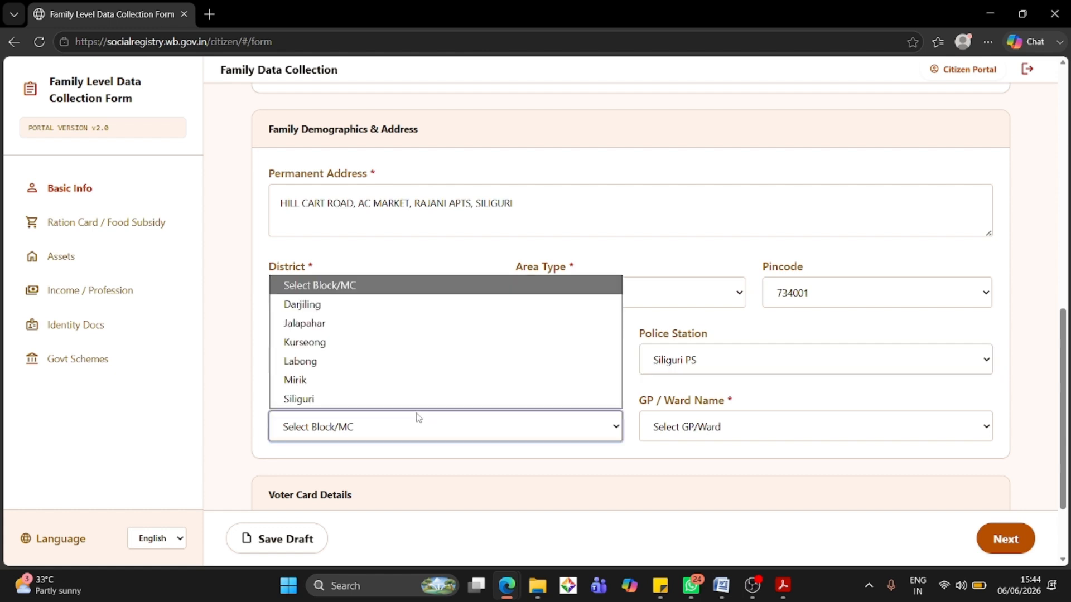
{"action": "left_click", "coordinate": [405, 399]}
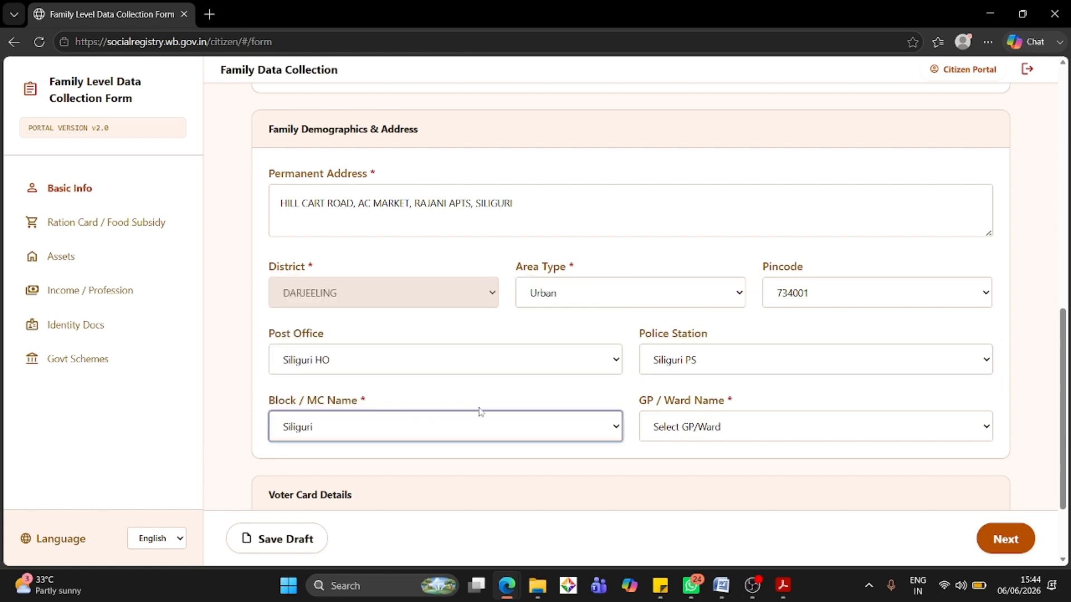
{"action": "left_click", "coordinate": [764, 431]}
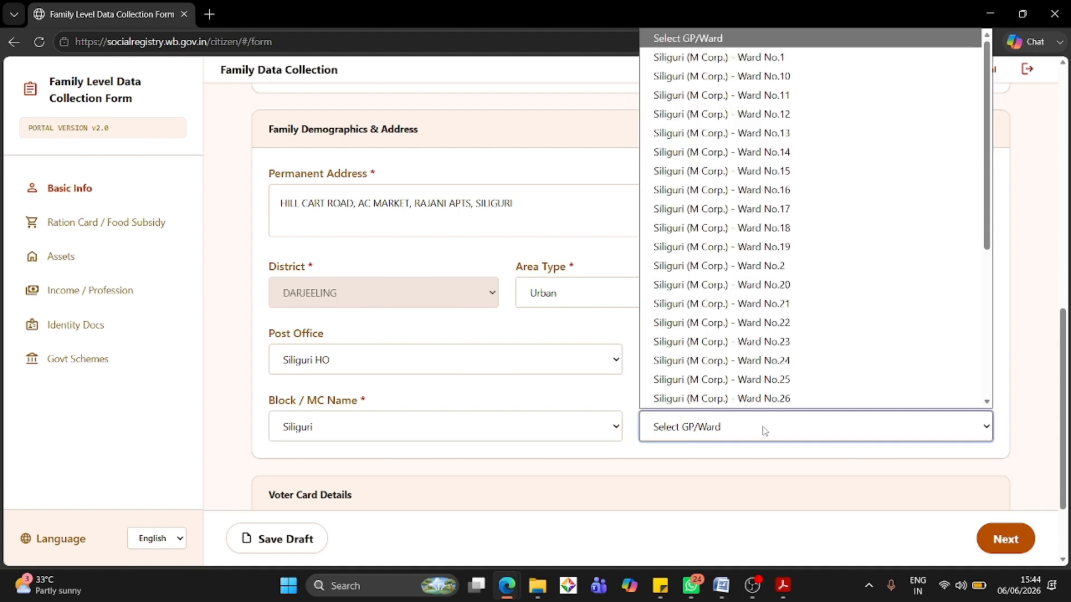
{"action": "left_click", "coordinate": [753, 96]}
- Consult the voter card PDF in Acrobat and enter the head of family's EPIC number in the browser form
{"action": "scroll", "coordinate": [890, 350], "scroll_direction": "down", "scroll_amount": 1}
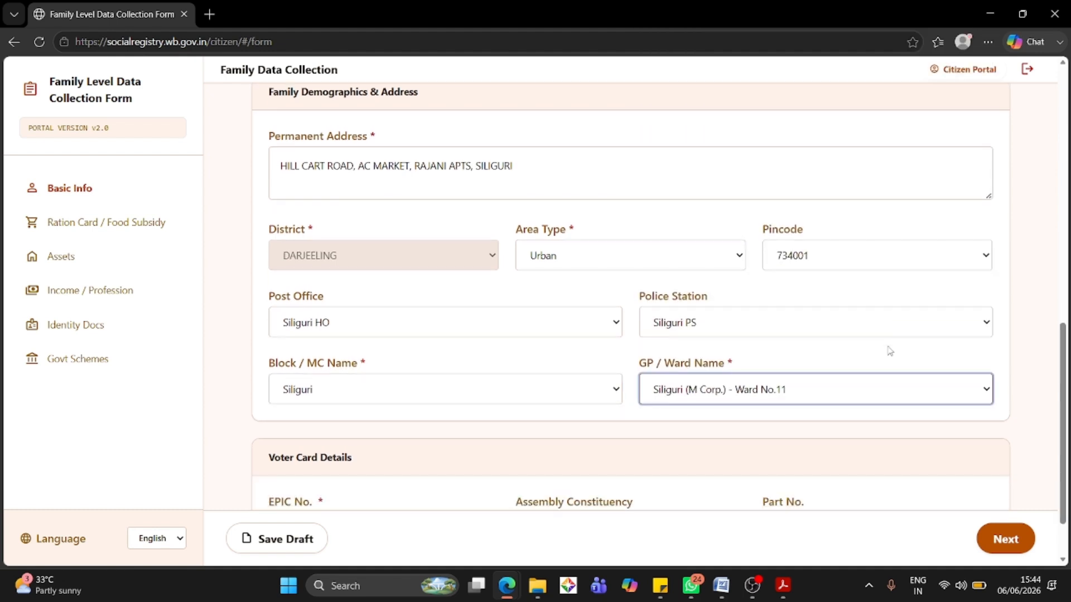
{"action": "scroll", "coordinate": [890, 350], "scroll_direction": "down", "scroll_amount": 1}
{"action": "left_click", "coordinate": [302, 458]}
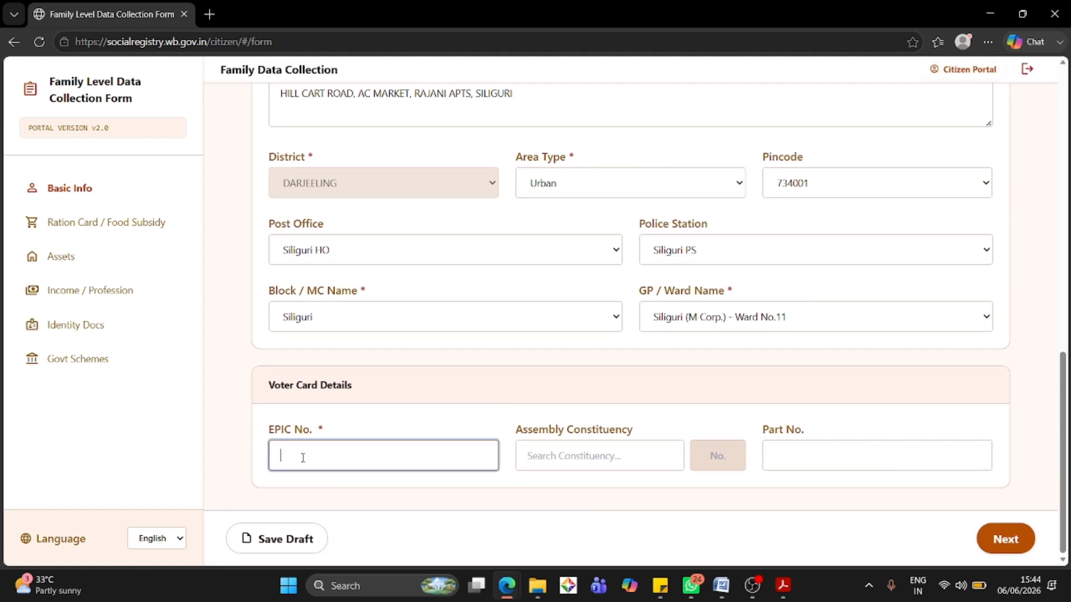
{"action": "key", "text": "alt+Tab"}
{"action": "key", "text": "ctrl+Tab"}
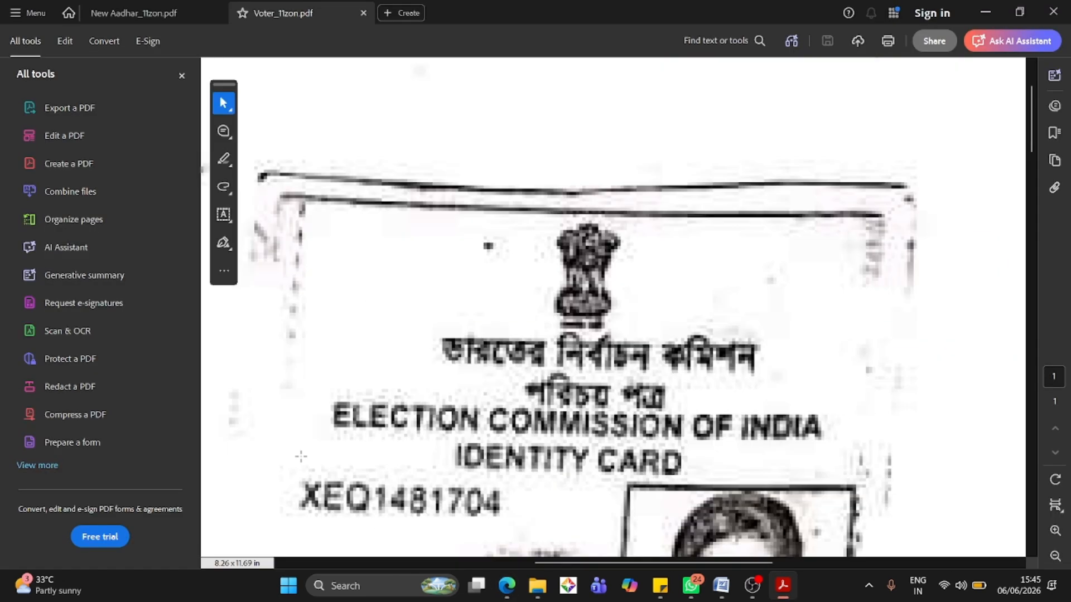
{"action": "key", "text": "alt+Tab"}
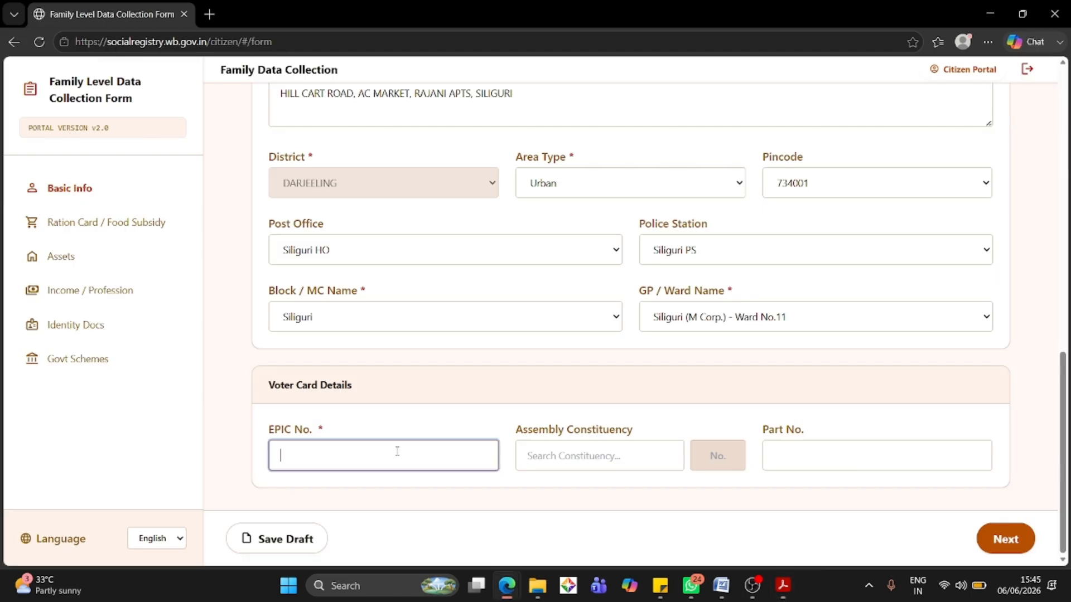
{"action": "key", "text": "alt+Tab"}
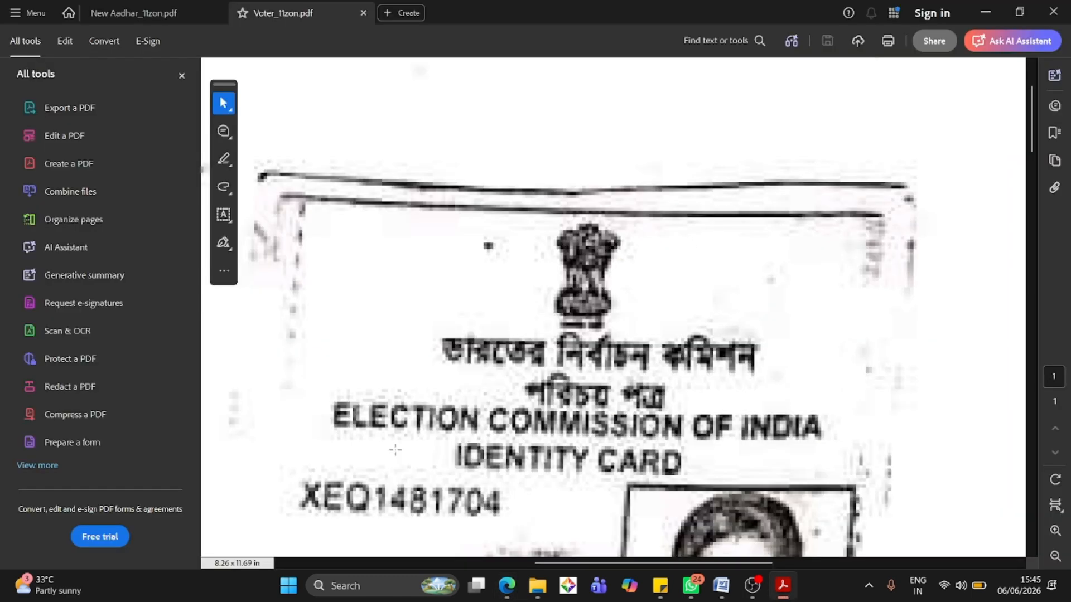
{"action": "key", "text": "alt+Tab"}
{"action": "key", "text": "alt+Tab"}
{"action": "key", "text": "alt+Tab"}
{"action": "key", "text": "alt+Tab"}
{"action": "scroll", "coordinate": [395, 450], "scroll_direction": "down", "scroll_amount": 1}
{"action": "key", "text": "alt+Tab"}
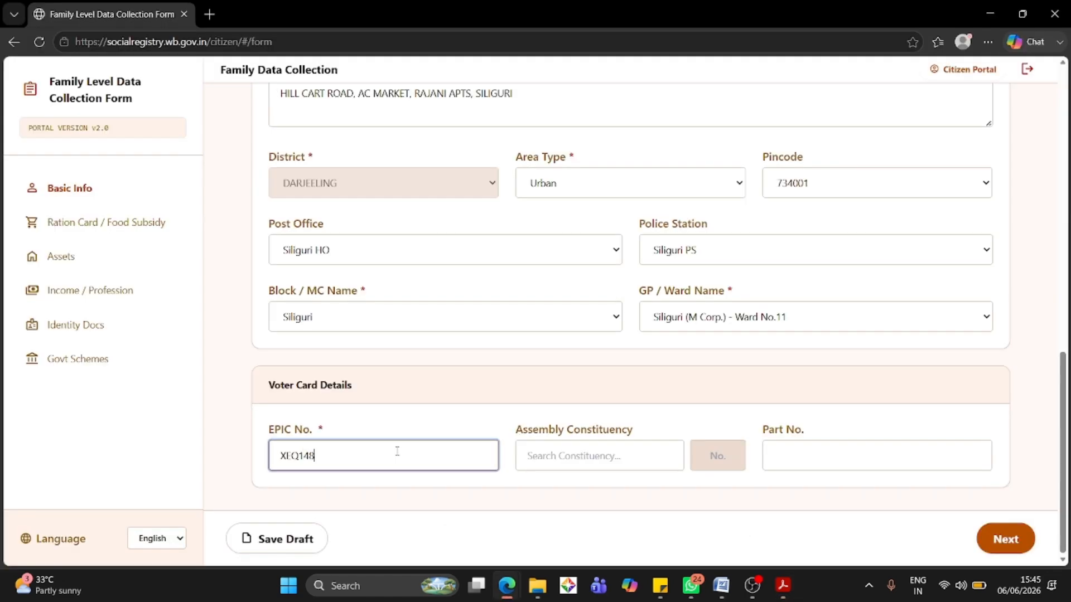
{"action": "key", "text": "alt+Tab"}
{"action": "key", "text": "alt+Tab"}
{"action": "scroll", "coordinate": [392, 523], "scroll_direction": "down", "scroll_amount": 1}
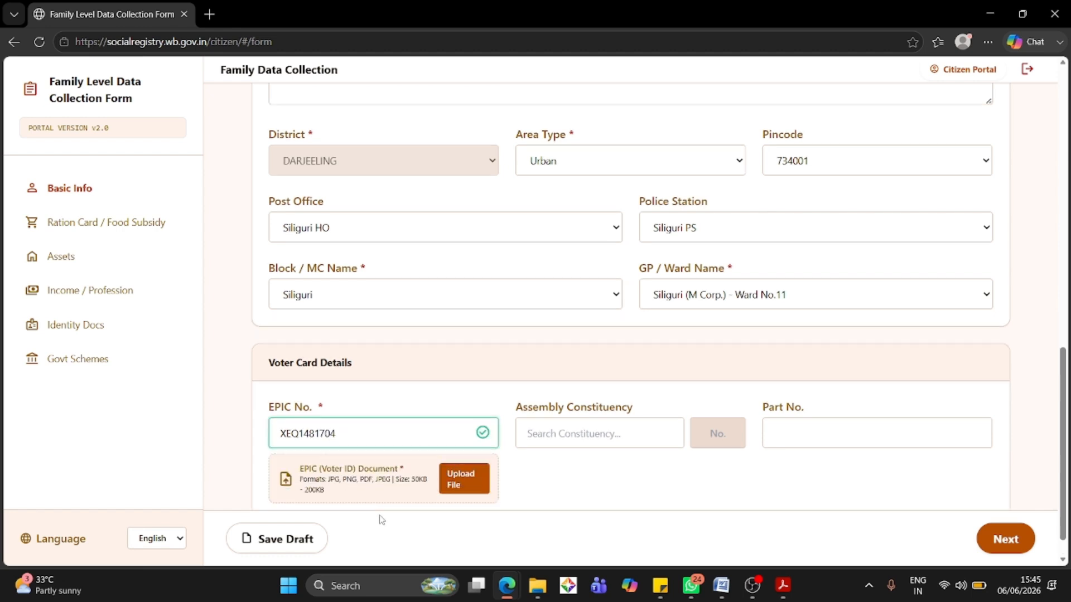
- Compare the EPIC number in the form with the voter card PDF in Acrobat and return to the browser
{"action": "key", "text": "alt+Tab"}
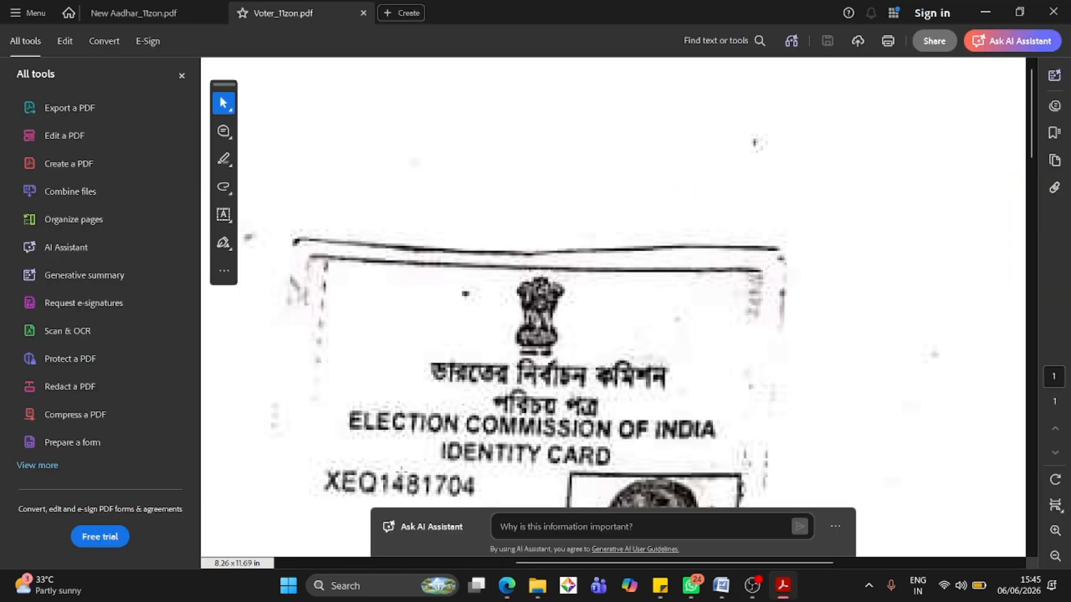
{"action": "key", "text": "alt+Tab"}
{"action": "key", "text": "alt+Tab"}
{"action": "key", "text": "alt+Tab"}
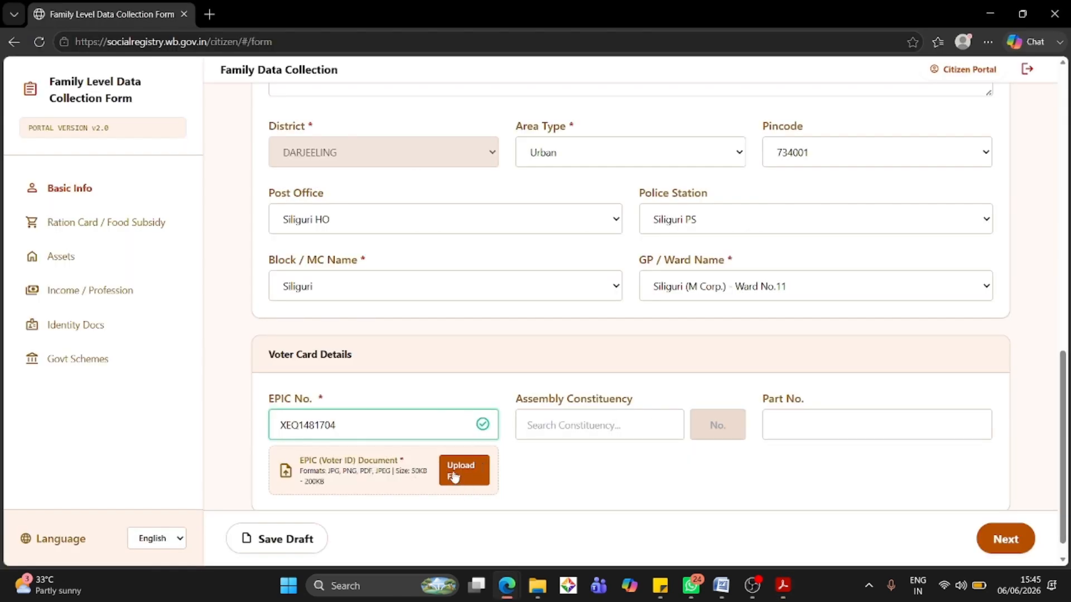
- Upload the voter card PDF Voter_11zon from Downloads as the EPIC (Voter ID) document
{"action": "left_click", "coordinate": [454, 475]}
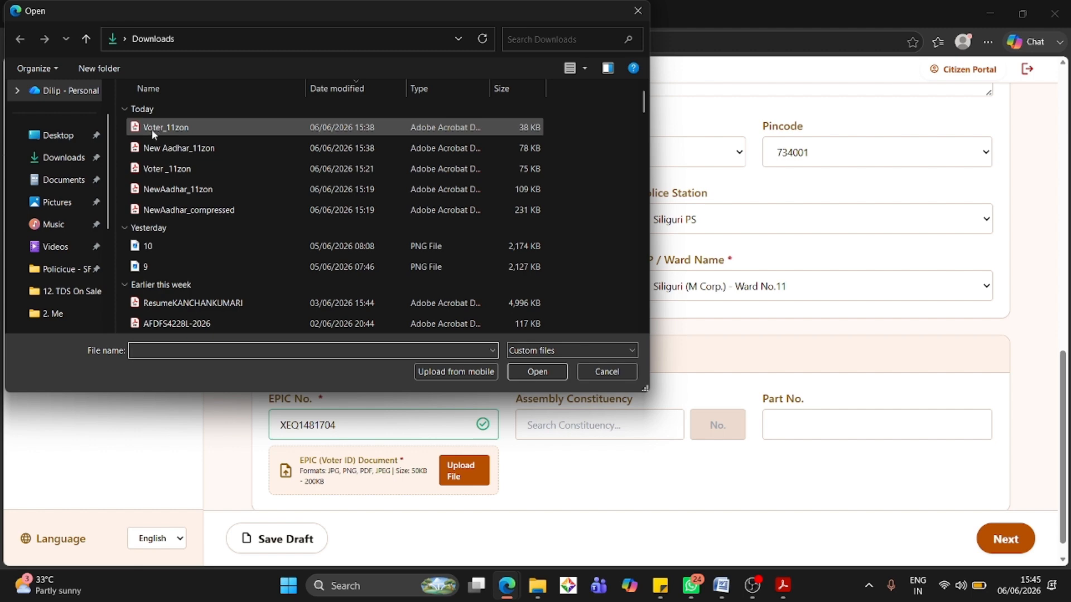
{"action": "double_click", "coordinate": [166, 128]}
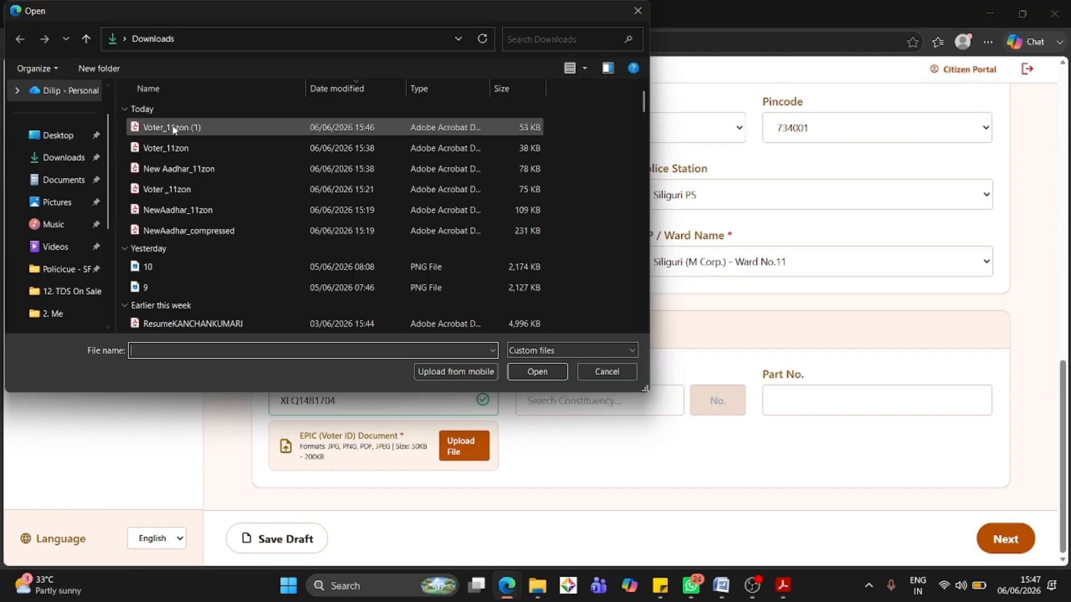
{"action": "double_click", "coordinate": [166, 128]}
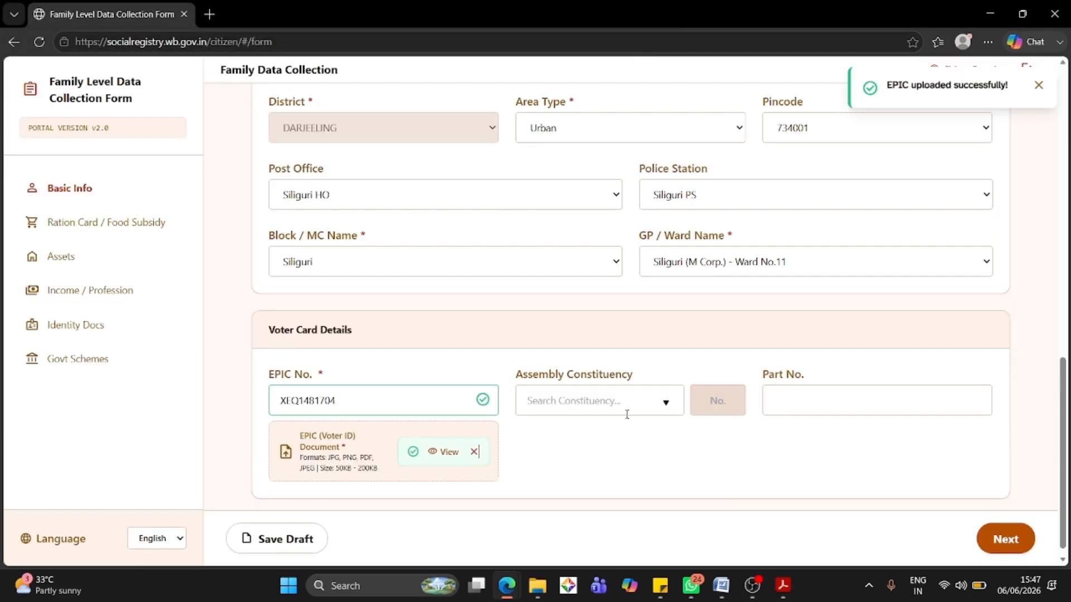
- Select 26 - Siliguri as the assembly constituency in the voter card details
{"action": "left_click", "coordinate": [666, 404]}
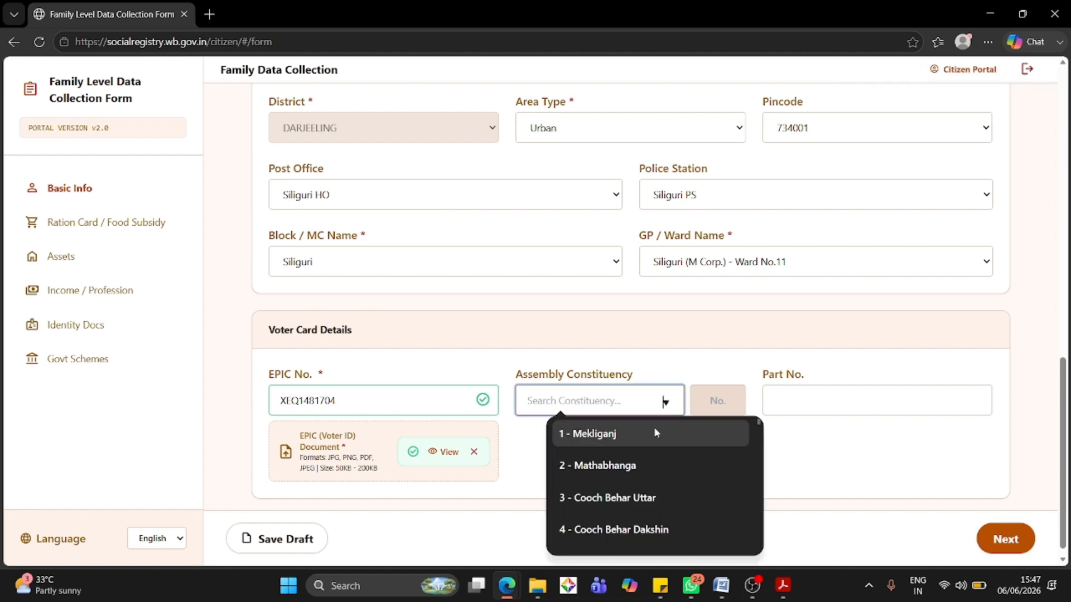
{"action": "scroll", "coordinate": [652, 482], "scroll_direction": "down", "scroll_amount": 5}
{"action": "scroll", "coordinate": [653, 487], "scroll_direction": "down", "scroll_amount": 15}
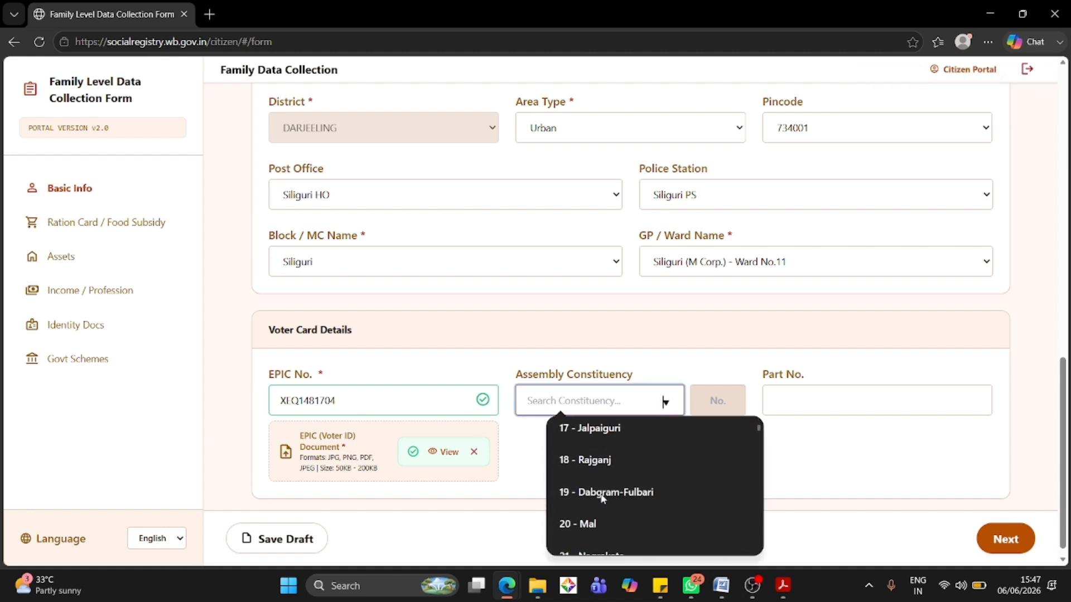
{"action": "scroll", "coordinate": [601, 498], "scroll_direction": "down", "scroll_amount": 8}
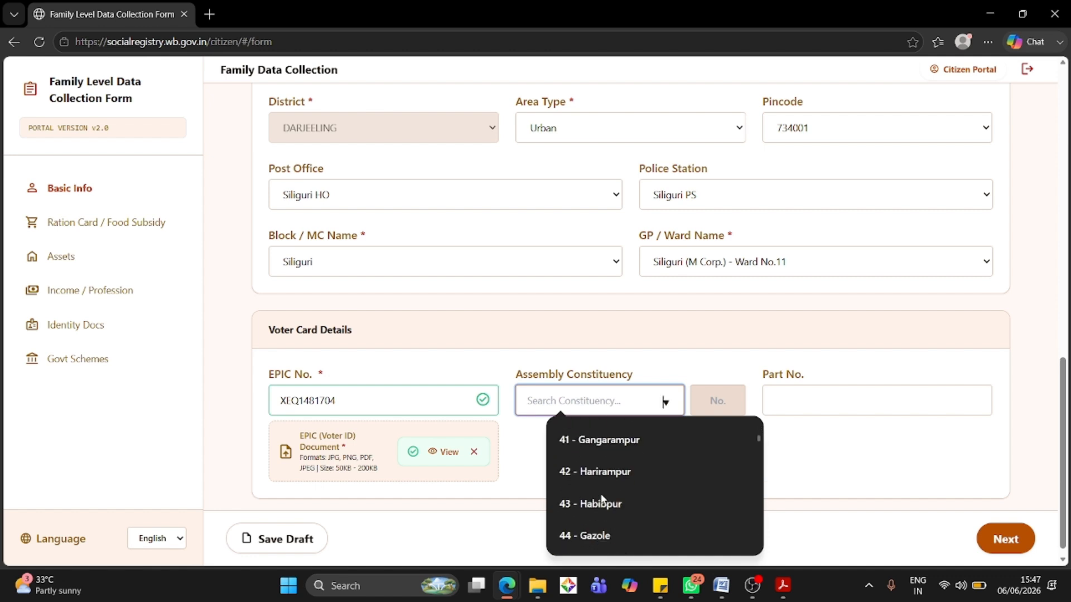
{"action": "scroll", "coordinate": [601, 498], "scroll_direction": "down", "scroll_amount": 13}
{"action": "scroll", "coordinate": [602, 498], "scroll_direction": "down", "scroll_amount": 13}
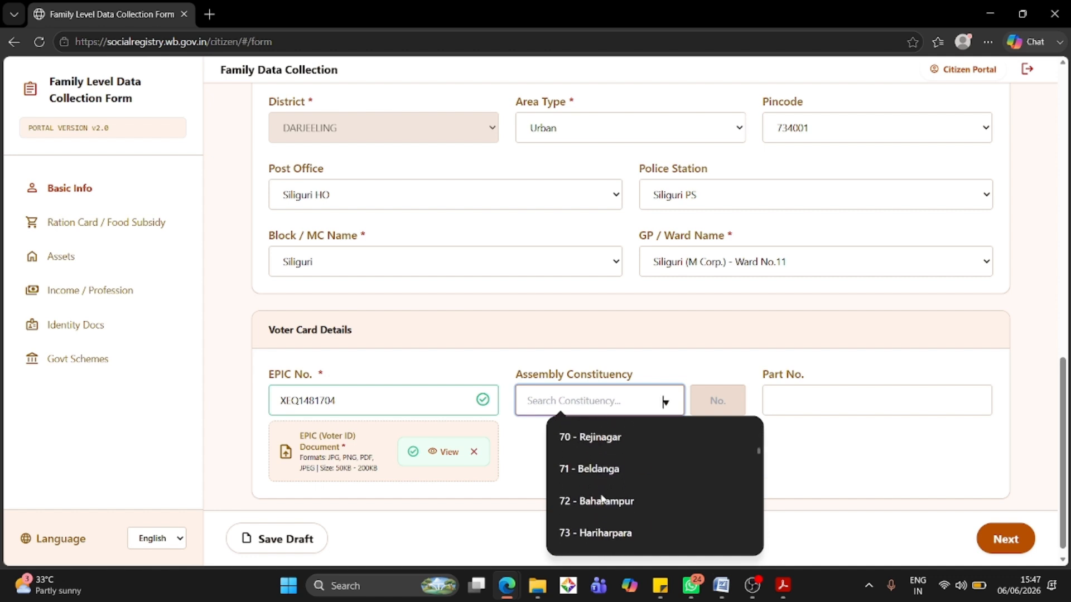
{"action": "scroll", "coordinate": [601, 498], "scroll_direction": "down", "scroll_amount": 20}
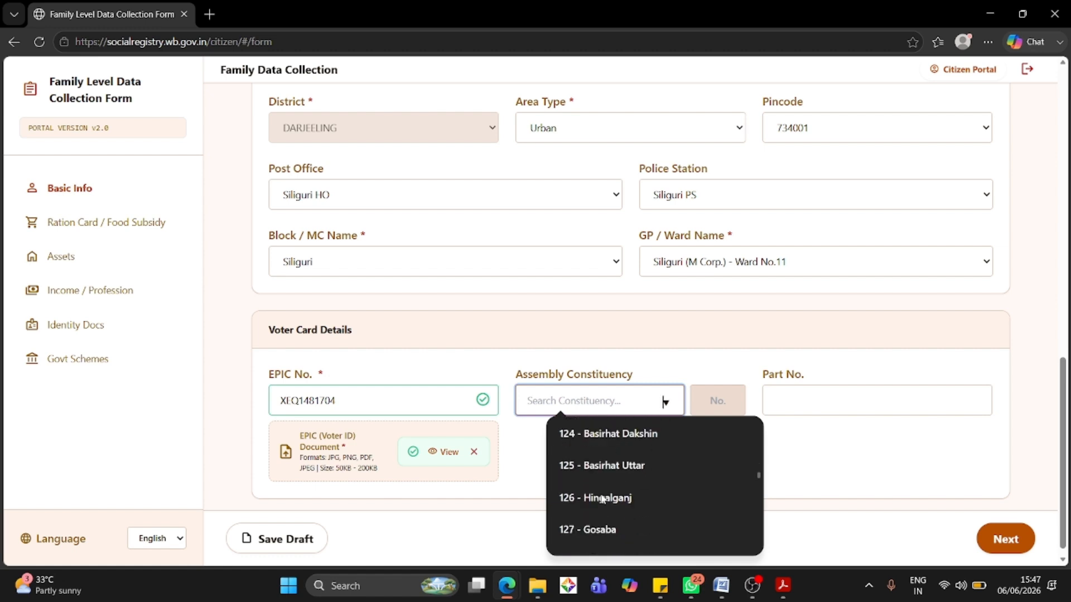
{"action": "scroll", "coordinate": [601, 498], "scroll_direction": "up", "scroll_amount": 20}
{"action": "scroll", "coordinate": [601, 498], "scroll_direction": "down", "scroll_amount": 5}
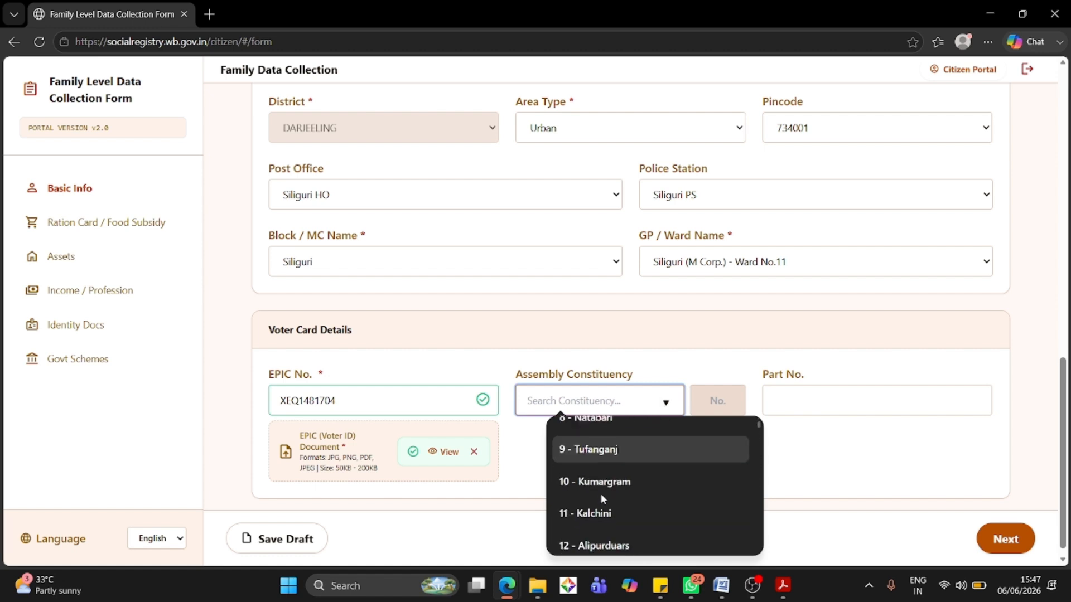
{"action": "scroll", "coordinate": [600, 493], "scroll_direction": "down", "scroll_amount": 10}
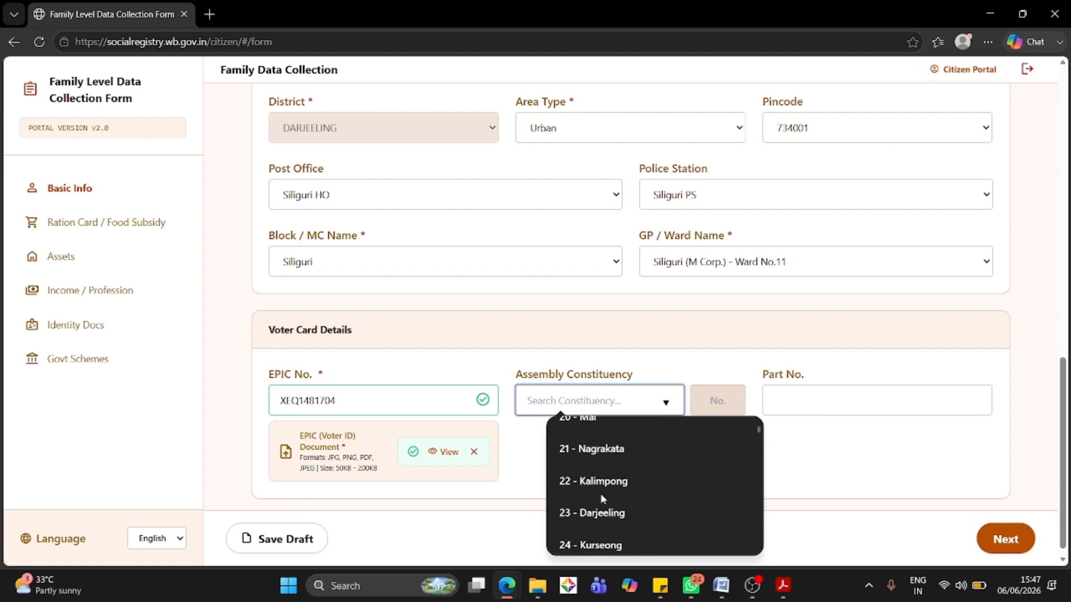
{"action": "scroll", "coordinate": [601, 498], "scroll_direction": "up", "scroll_amount": 1}
{"action": "left_click", "coordinate": [602, 497]}
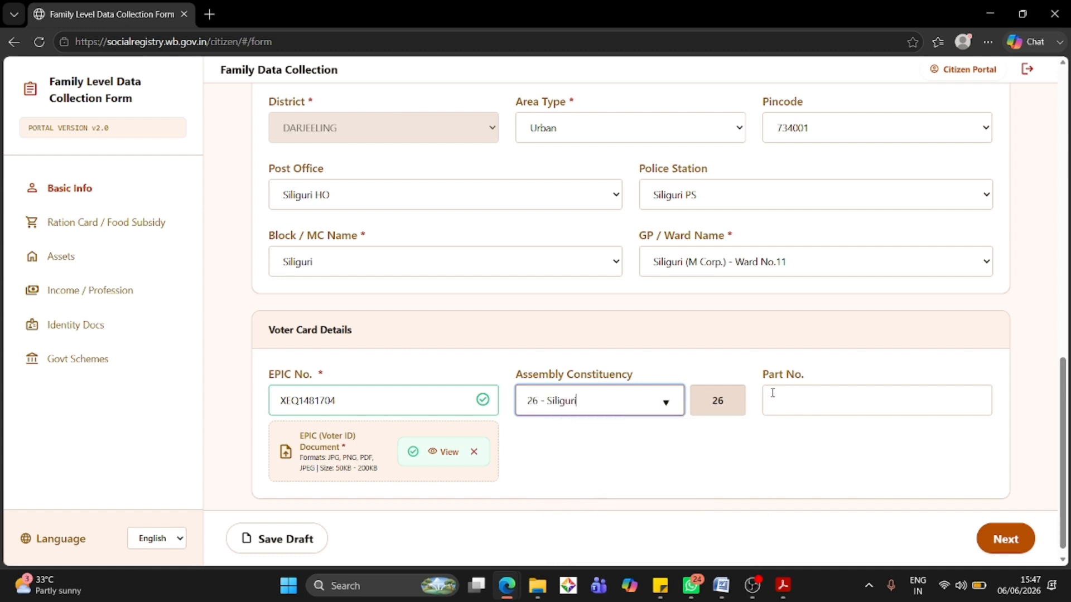
{"action": "left_click", "coordinate": [772, 460]}
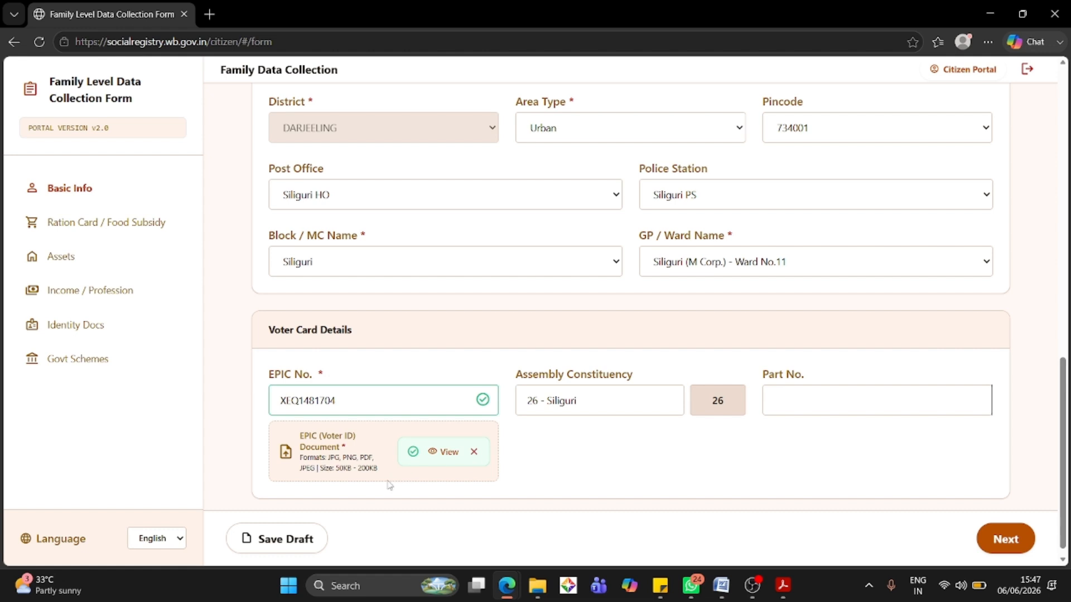
- Continue to the Ration Card / Food Subsidy section and answer No to having a Digital Ration Card
{"action": "scroll", "coordinate": [388, 481], "scroll_direction": "down", "scroll_amount": 1}
{"action": "left_click", "coordinate": [999, 547]}
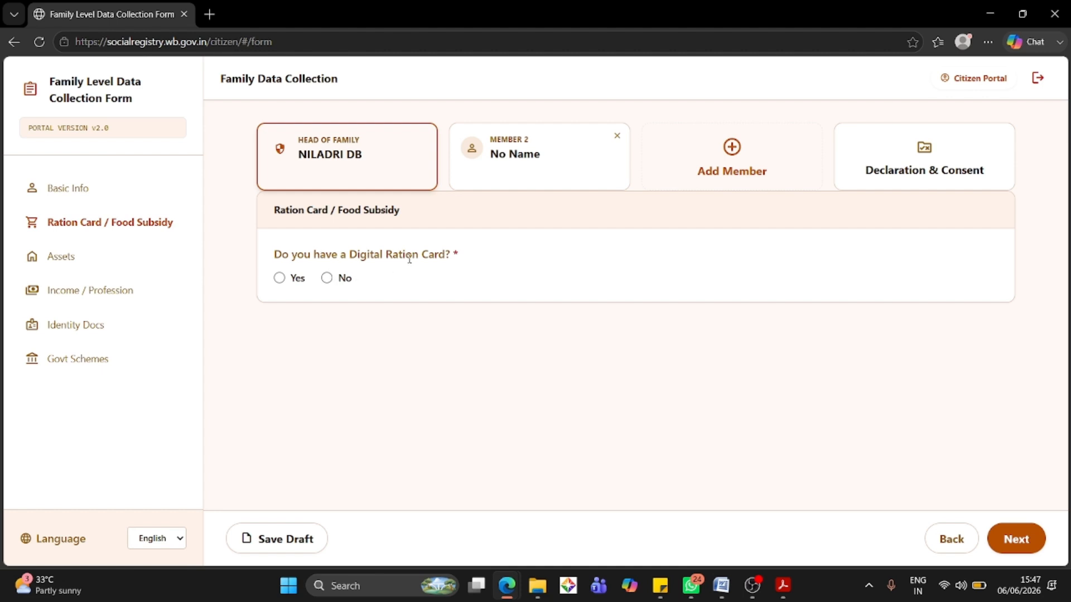
{"action": "left_click", "coordinate": [279, 277]}
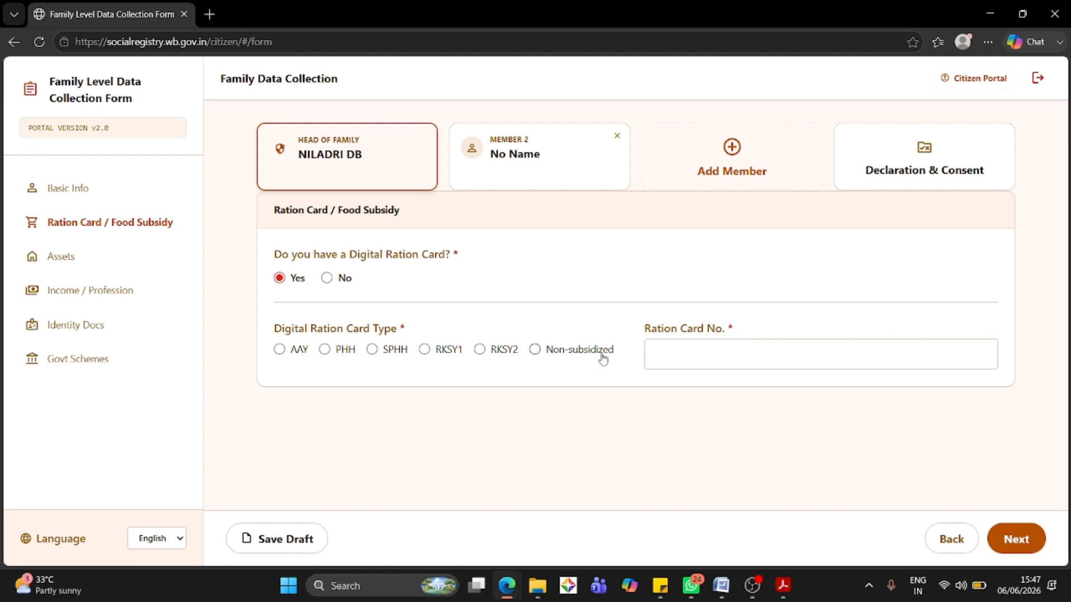
{"action": "left_click", "coordinate": [327, 279]}
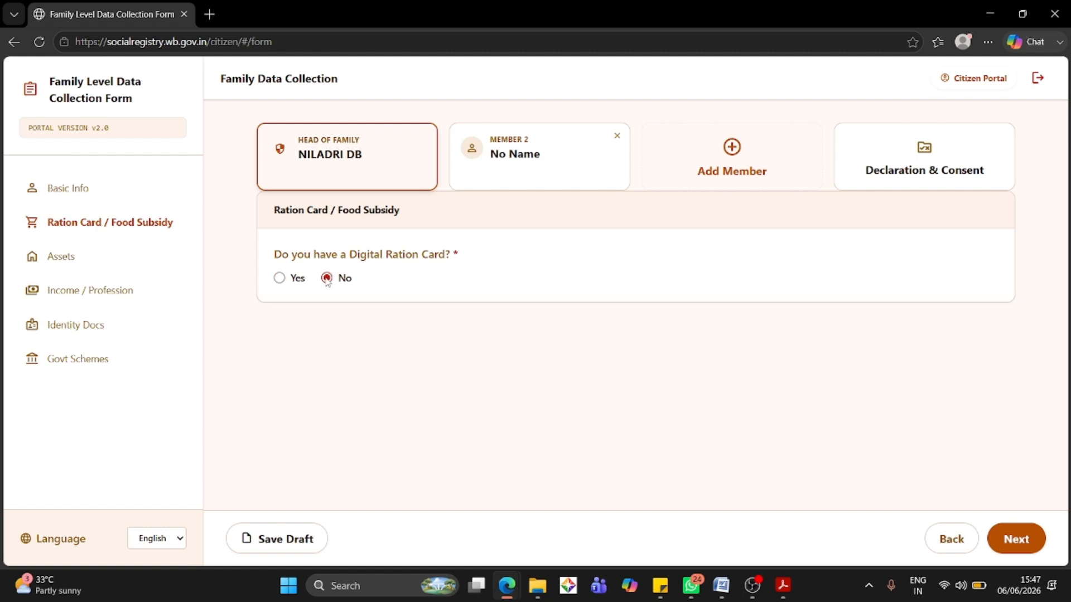
- Proceed to the Assets section and answer No to having three or more pucca rooms and to owning land
{"action": "left_click", "coordinate": [1016, 541]}
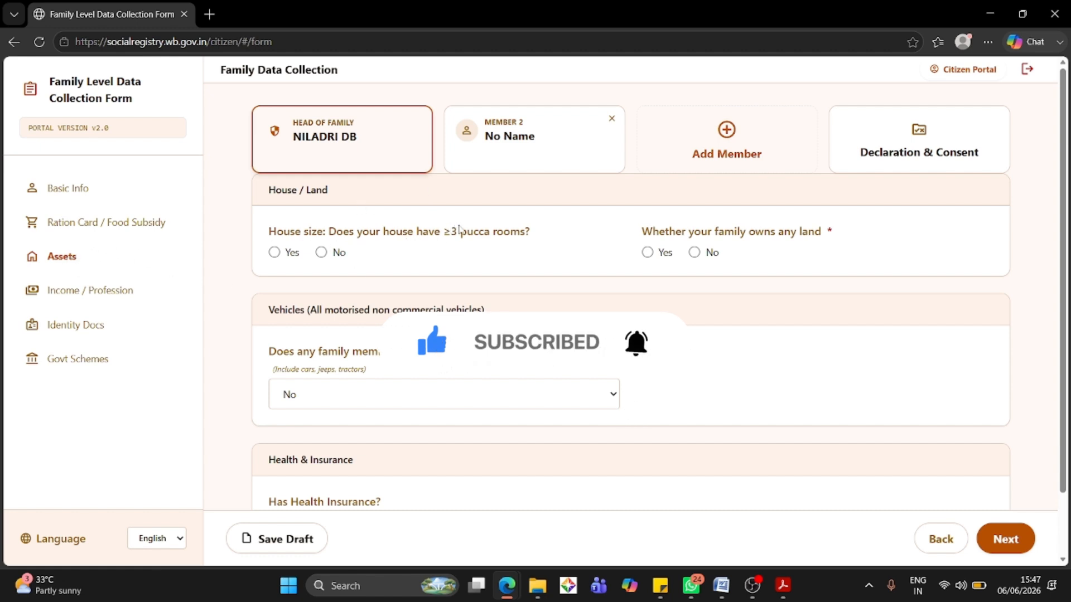
{"action": "left_click", "coordinate": [322, 252]}
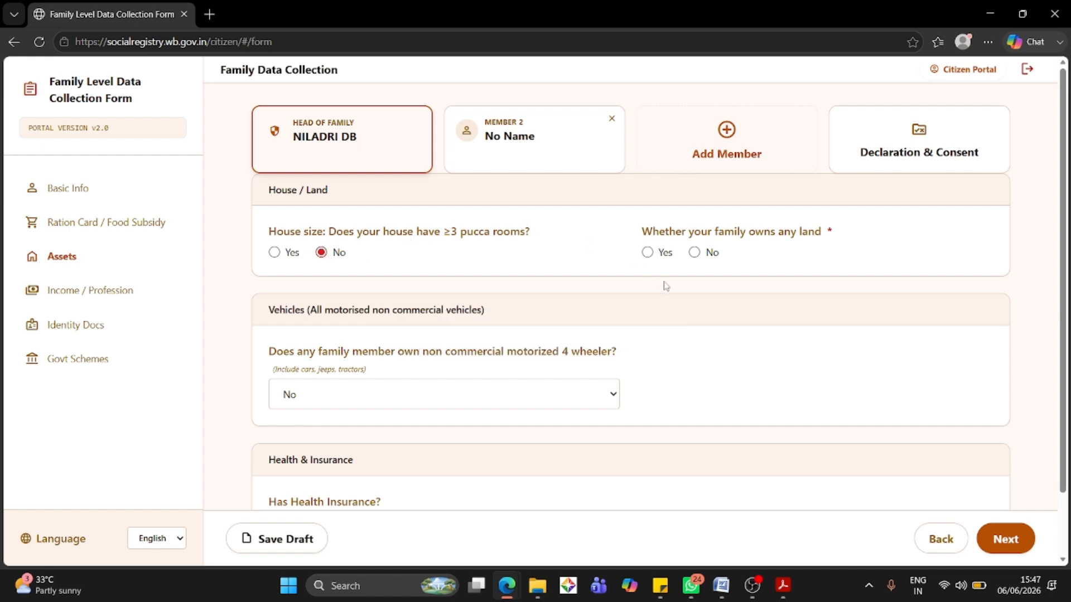
{"action": "left_click", "coordinate": [695, 253]}
{"action": "scroll", "coordinate": [722, 337], "scroll_direction": "down", "scroll_amount": 1}
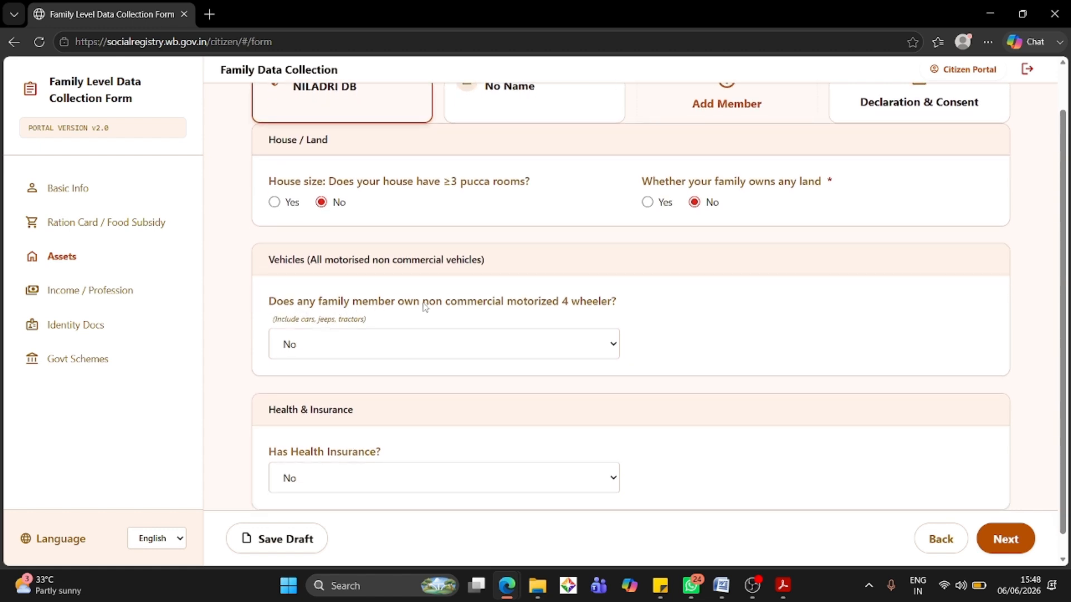
- Keep No for owning a non-commercial motorized four-wheeler and continue to the Income / Profession section
{"action": "left_click", "coordinate": [524, 337]}
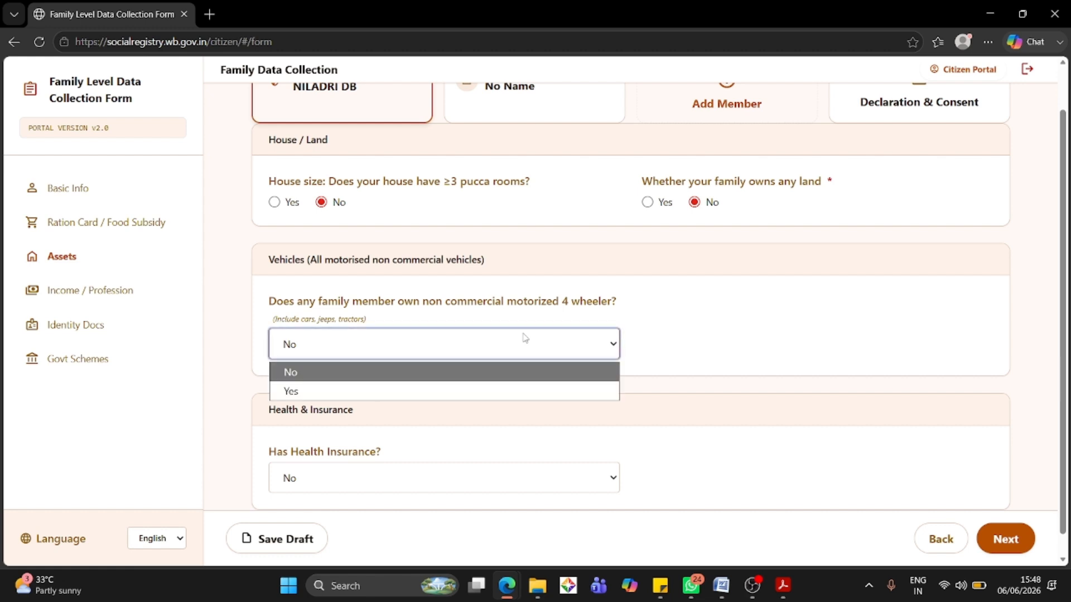
{"action": "left_click", "coordinate": [525, 337]}
{"action": "scroll", "coordinate": [753, 371], "scroll_direction": "down", "scroll_amount": 1}
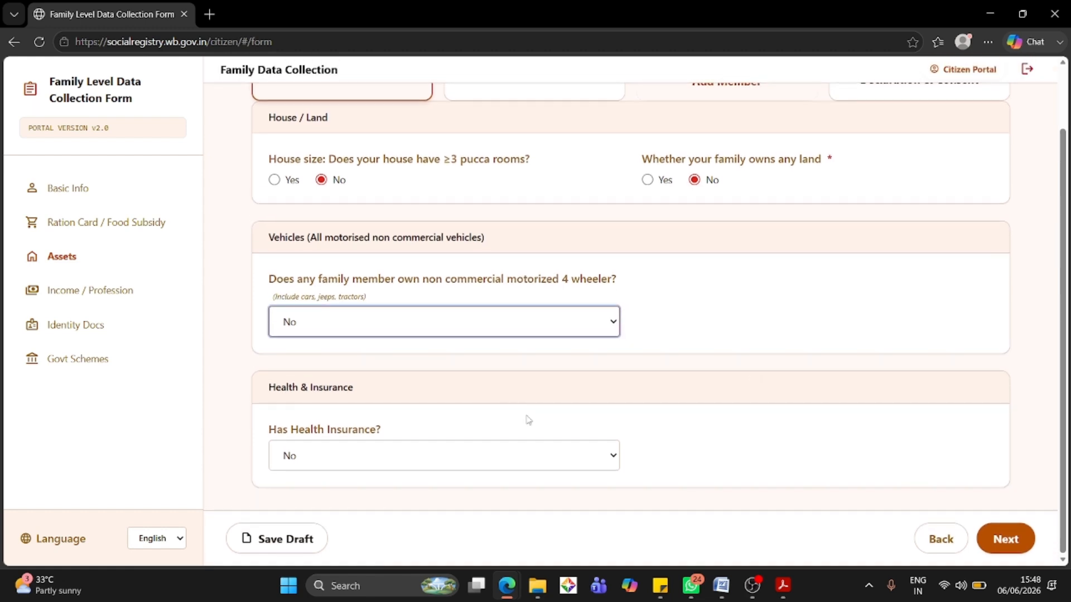
{"action": "left_click", "coordinate": [1002, 539]}
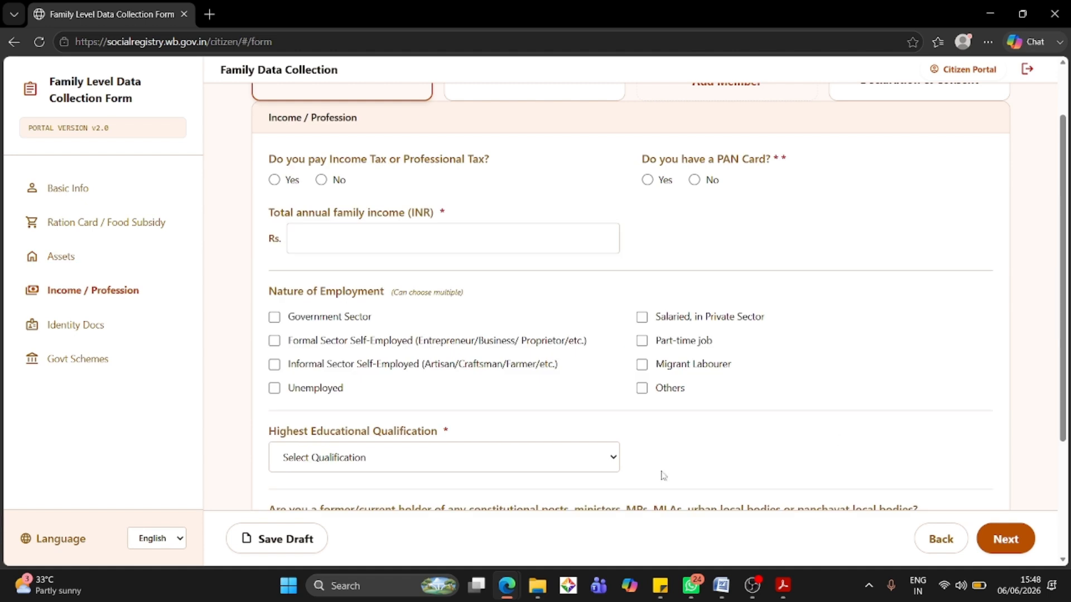
- Return to the Assets section, set Has Health Insurance to Yes and choose Private as the insurance type
{"action": "left_click", "coordinate": [936, 546]}
{"action": "left_click", "coordinate": [405, 446]}
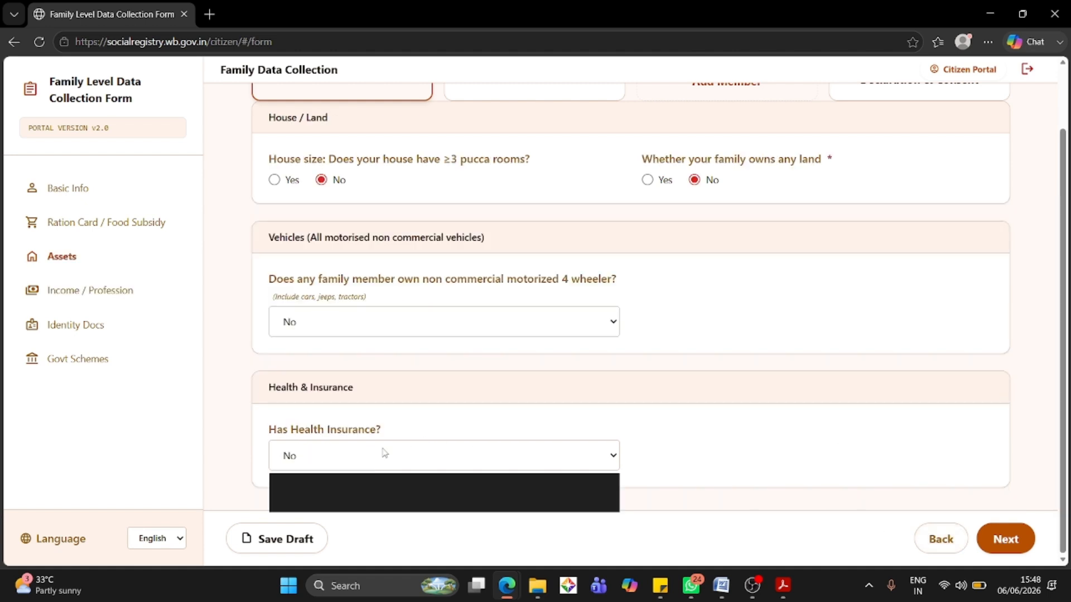
{"action": "left_click", "coordinate": [389, 503]}
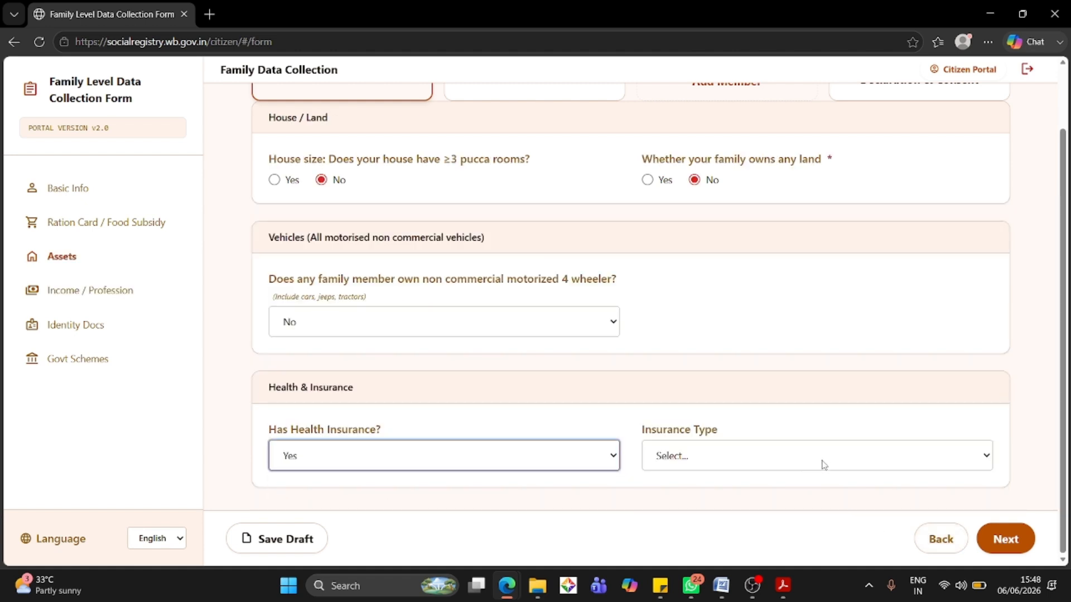
{"action": "left_click", "coordinate": [846, 458]}
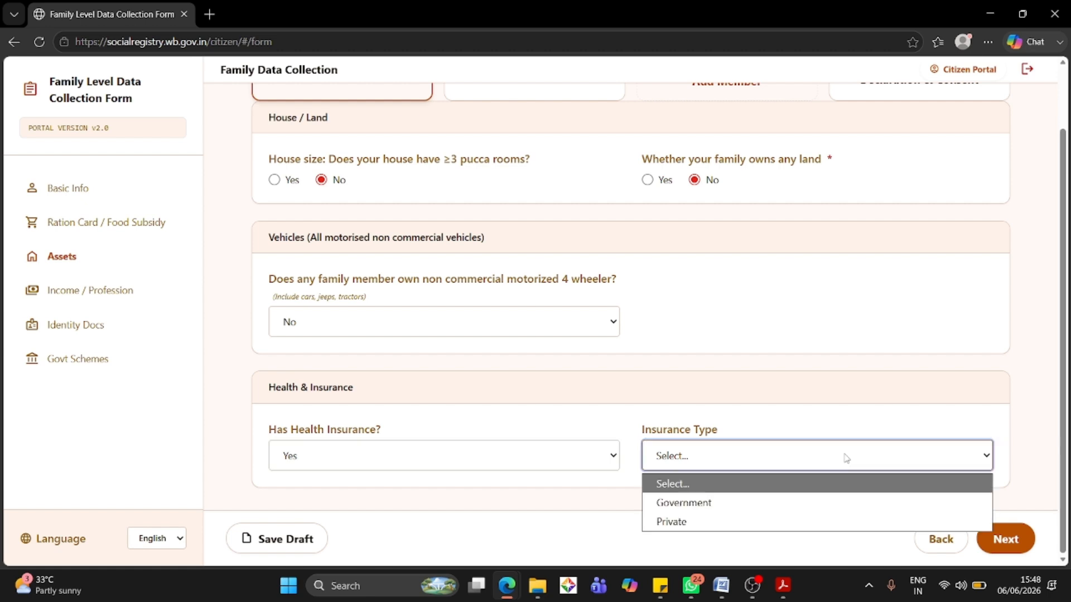
{"action": "left_click", "coordinate": [827, 520]}
- Proceed to Income / Profession and answer No to paying income or professional tax and Yes to having a PAN Card
{"action": "left_click", "coordinate": [990, 540]}
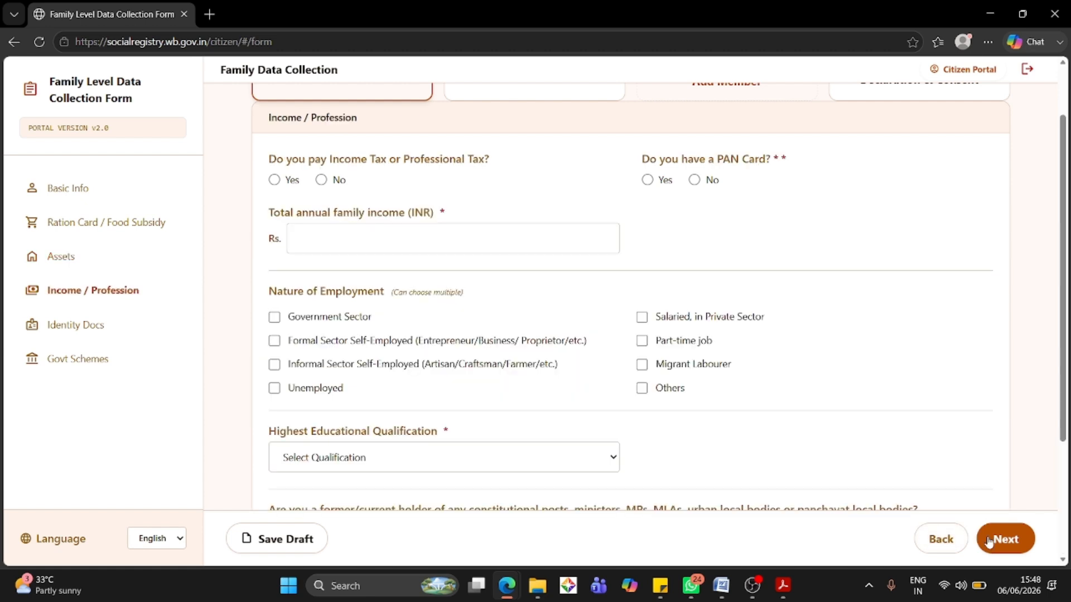
{"action": "scroll", "coordinate": [476, 302], "scroll_direction": "up", "scroll_amount": 2}
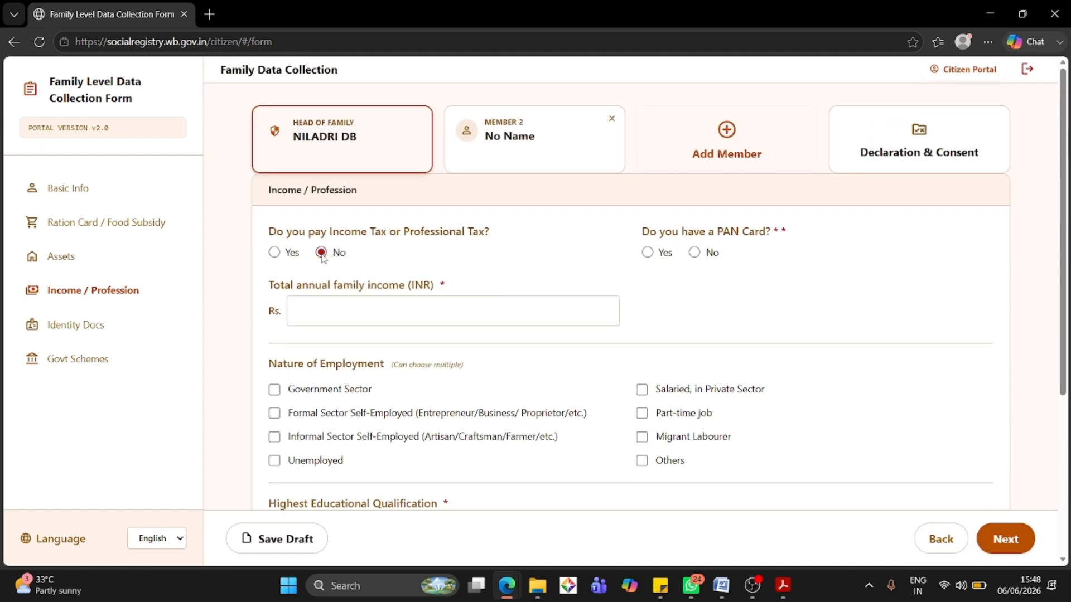
{"action": "left_click", "coordinate": [648, 253]}
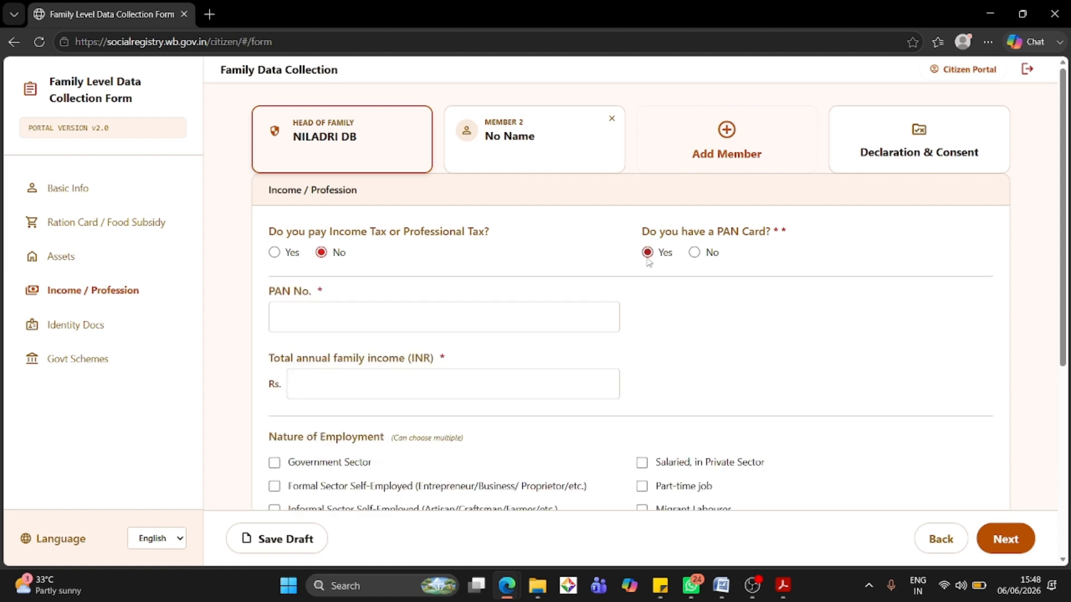
- Enter the head of family's PAN number in the PAN No. field
{"action": "left_click", "coordinate": [476, 324]}
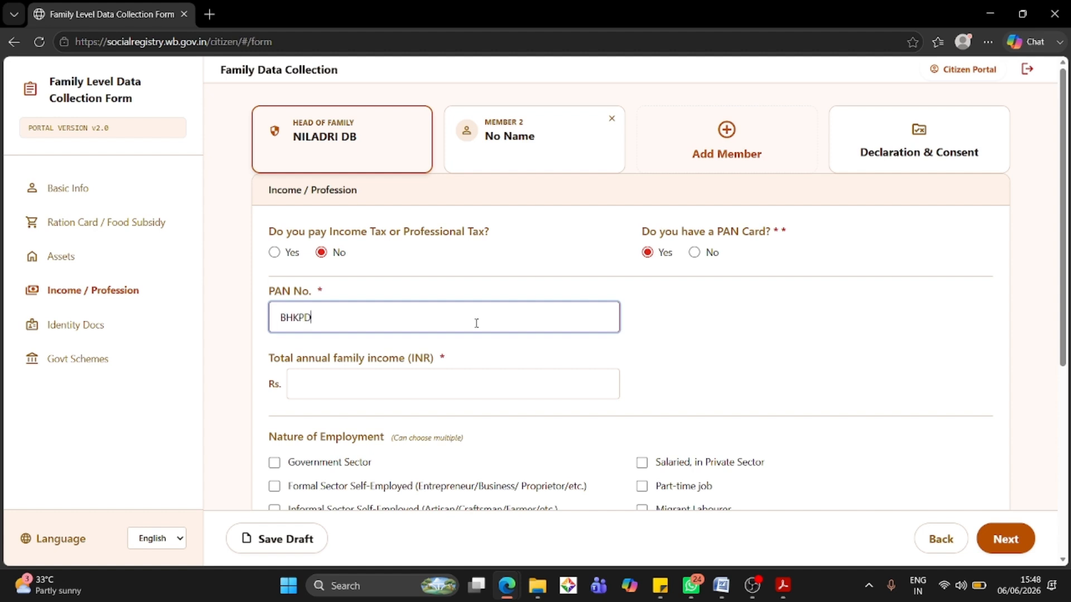
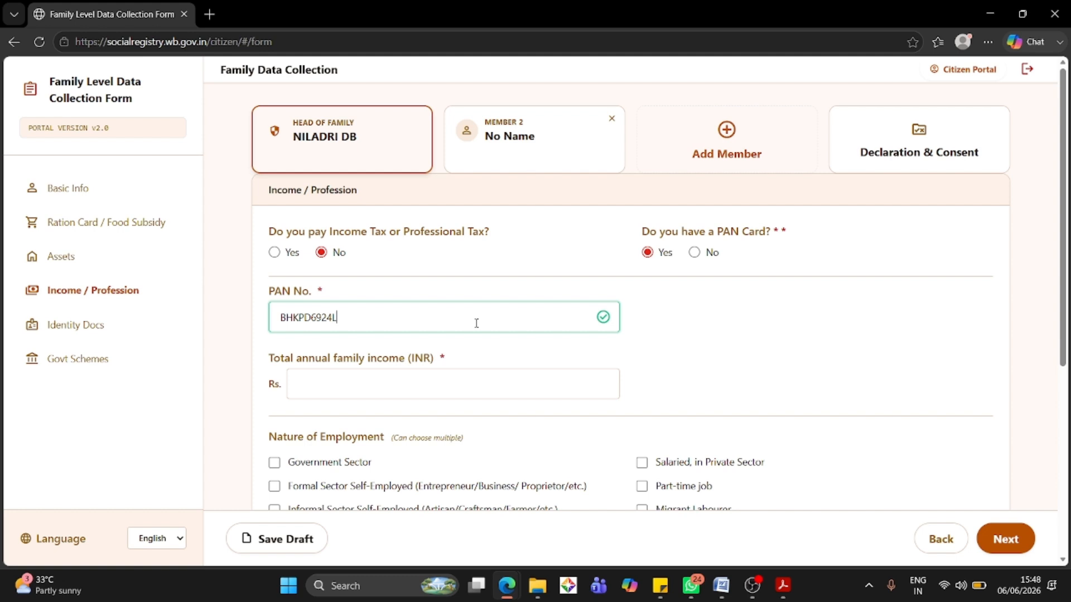
- Set the total annual family income to 500000 and mark the nature of employment as Unemployed
{"action": "left_click", "coordinate": [525, 374]}
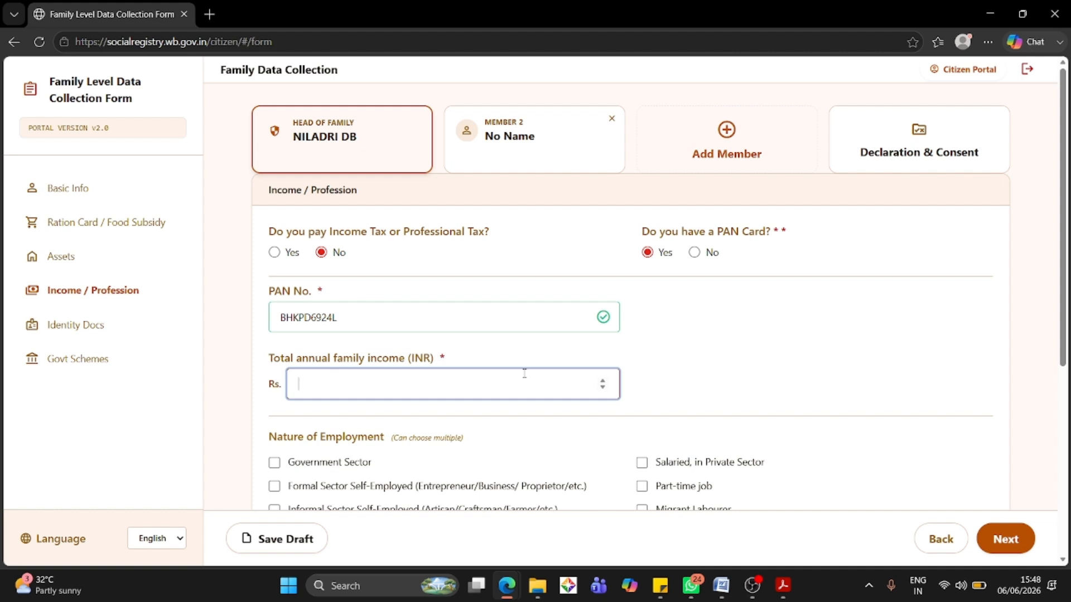
{"action": "type", "text": "00000"}
{"action": "scroll", "coordinate": [758, 388], "scroll_direction": "down", "scroll_amount": 2}
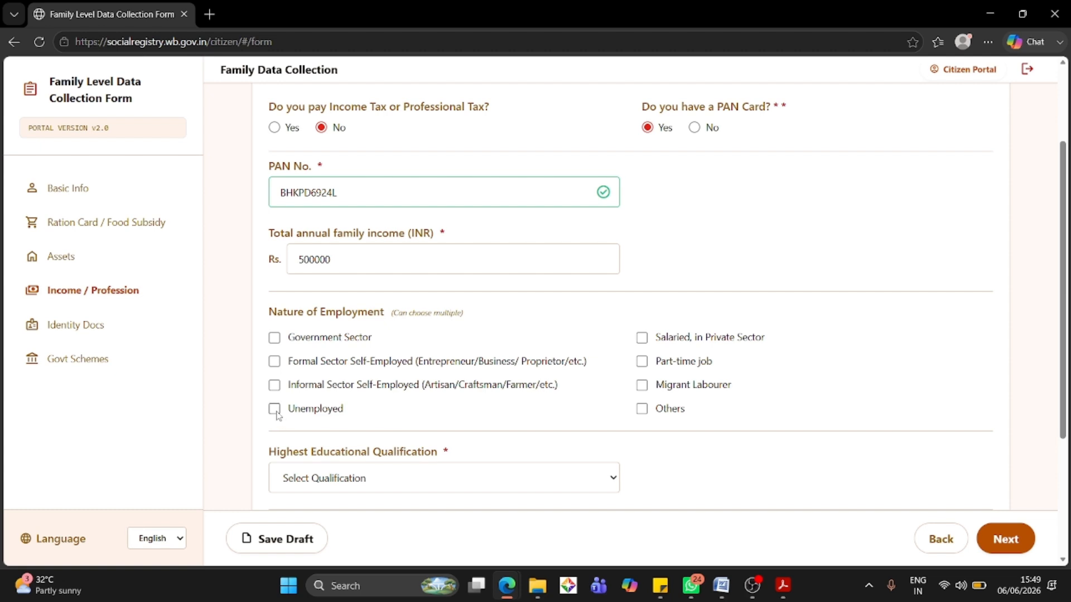
{"action": "left_click", "coordinate": [339, 414]}
- Select Graduation as the highest educational qualification
{"action": "scroll", "coordinate": [401, 427], "scroll_direction": "down", "scroll_amount": 2}
{"action": "left_click", "coordinate": [409, 376]}
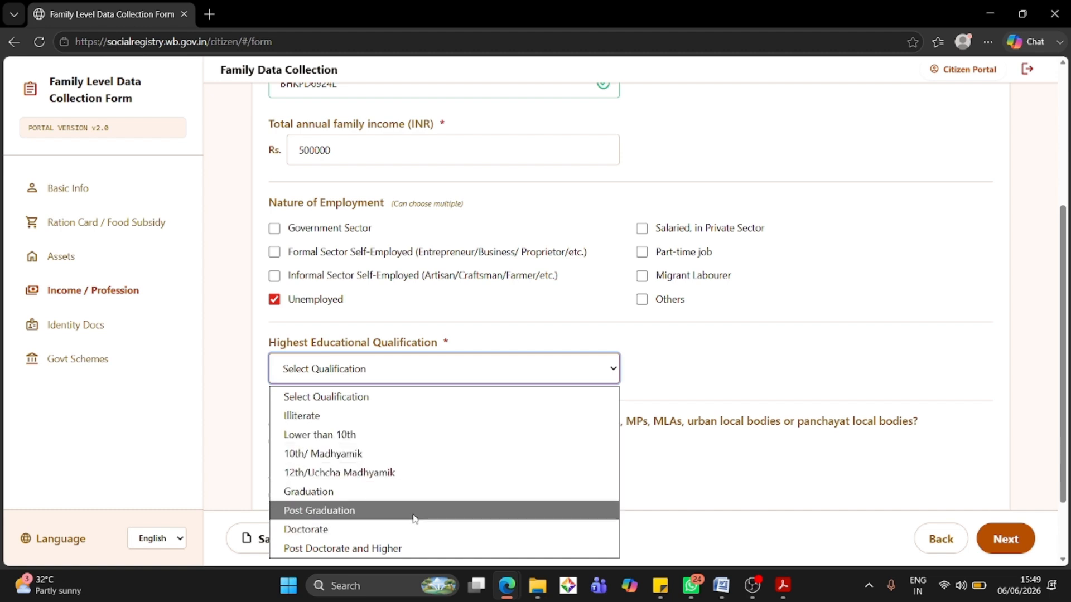
{"action": "left_click", "coordinate": [410, 491]}
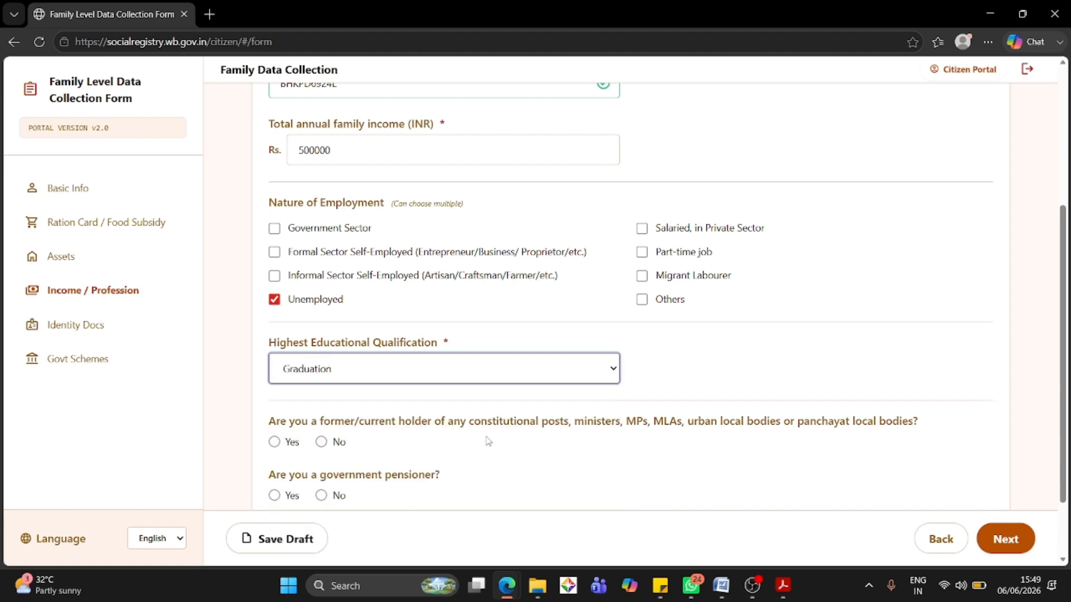
- Answer No to holding any constitutional or local body post and No to being a government pensioner
{"action": "scroll", "coordinate": [438, 450], "scroll_direction": "down", "scroll_amount": 1}
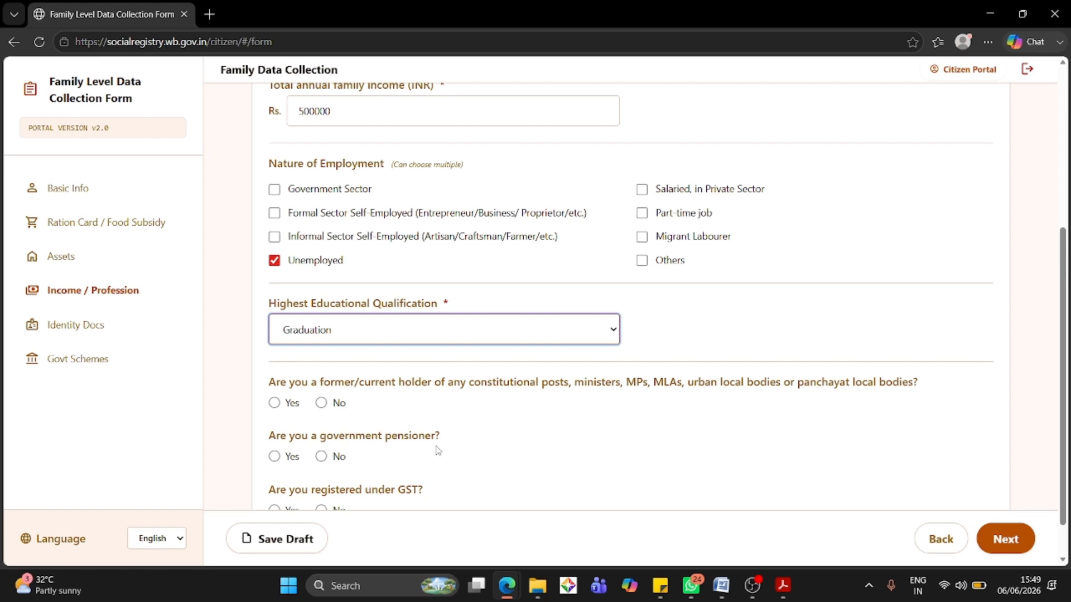
{"action": "scroll", "coordinate": [429, 422], "scroll_direction": "down", "scroll_amount": 1}
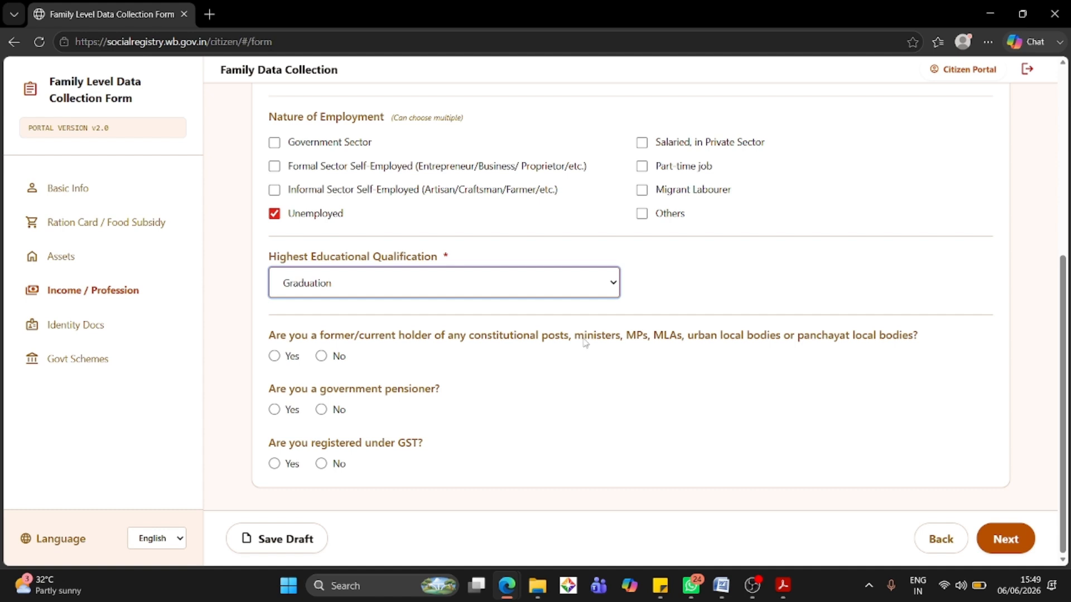
{"action": "left_click", "coordinate": [327, 360]}
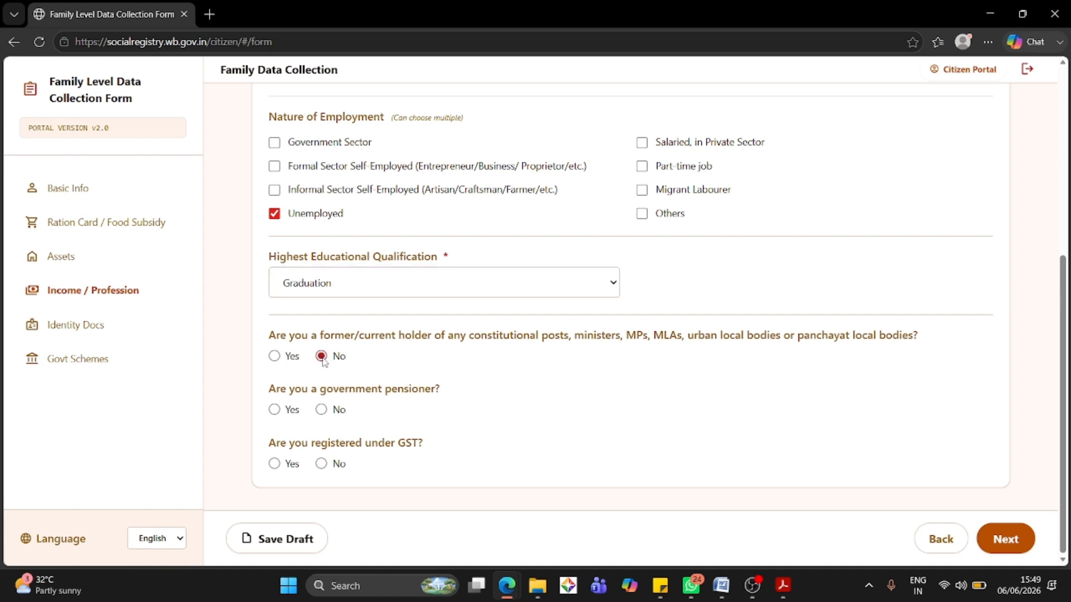
{"action": "left_click", "coordinate": [322, 410]}
- Continue to the Identity Docs section and keep the CAA application status as Not Applicable
{"action": "left_click", "coordinate": [1007, 539]}
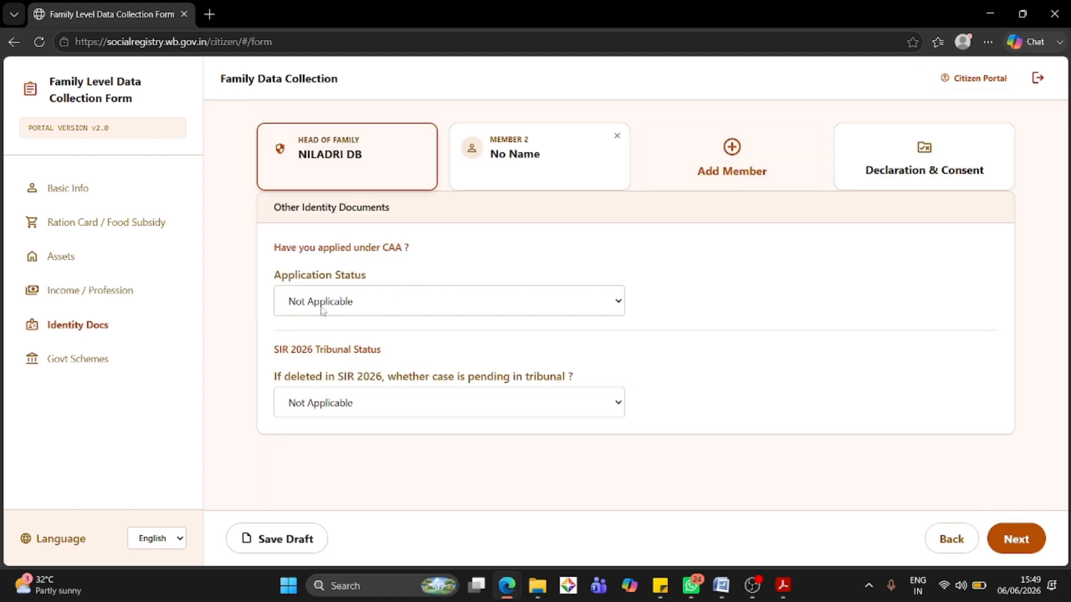
{"action": "left_click", "coordinate": [411, 300]}
{"action": "left_click", "coordinate": [412, 300]}
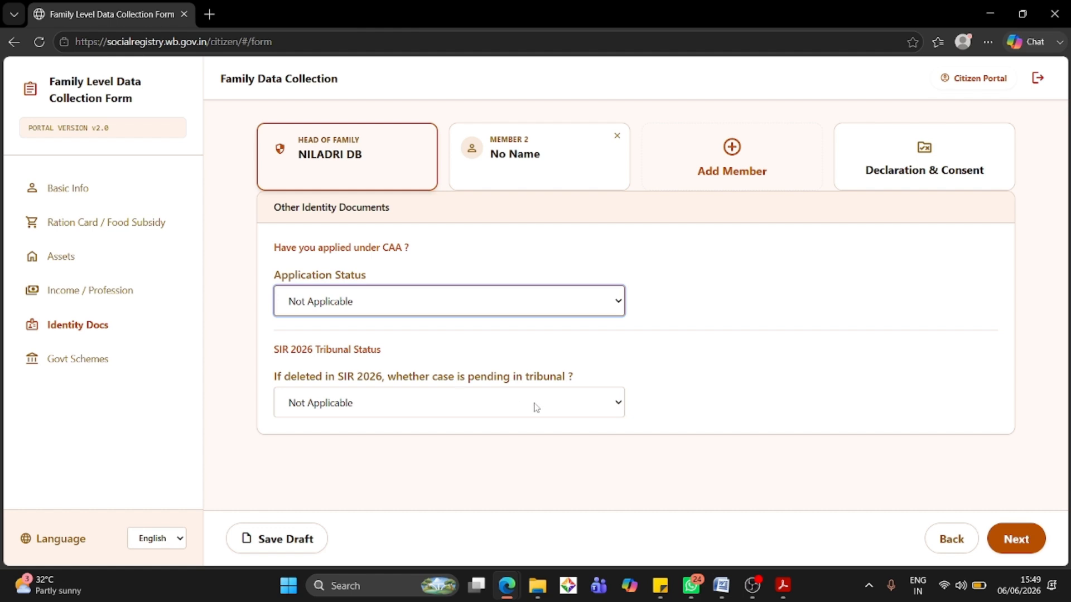
- Proceed to the Govt Schemes section and answer "Yes, I am applying" for Annapurna Yojana
{"action": "left_click", "coordinate": [1022, 542]}
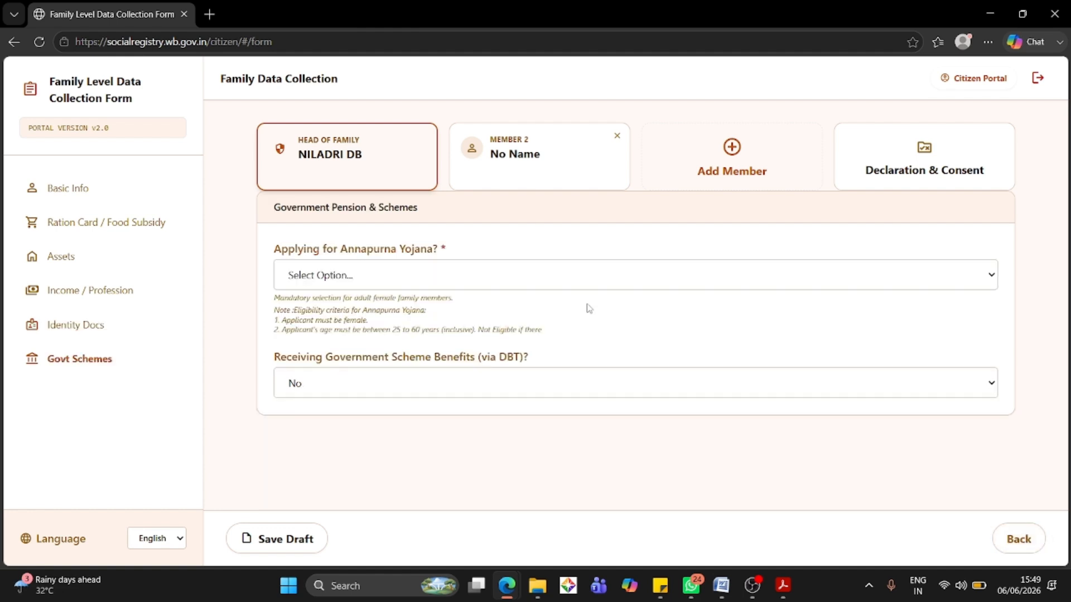
{"action": "left_click", "coordinate": [359, 282]}
{"action": "left_click", "coordinate": [363, 321]}
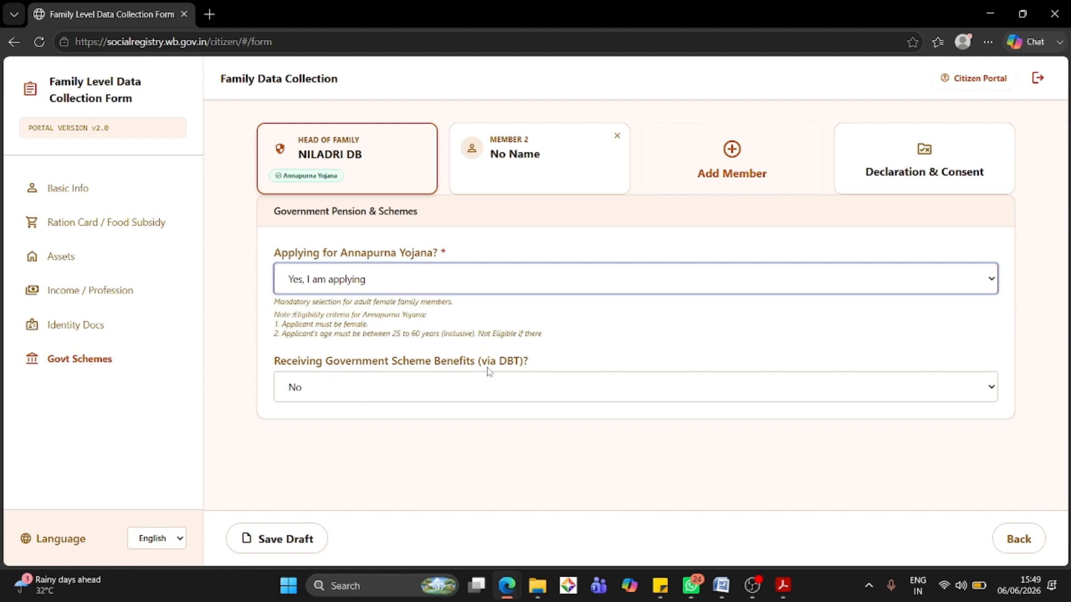
- Set Receiving Government Scheme Benefits (via DBT) to Yes
{"action": "left_click", "coordinate": [494, 385]}
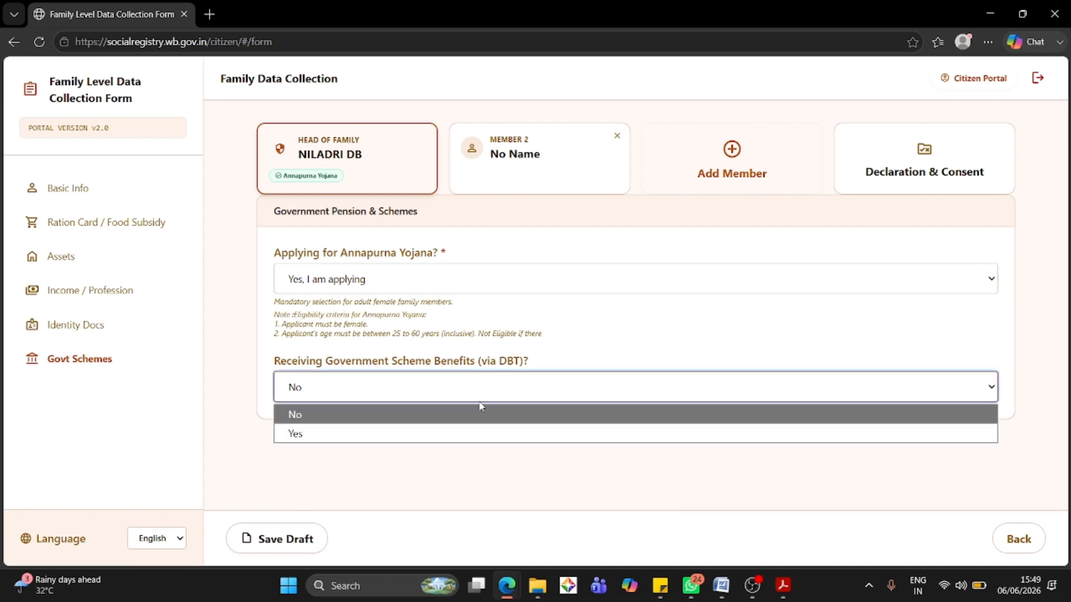
{"action": "left_click", "coordinate": [483, 433]}
{"action": "scroll", "coordinate": [485, 438], "scroll_direction": "down", "scroll_amount": 2}
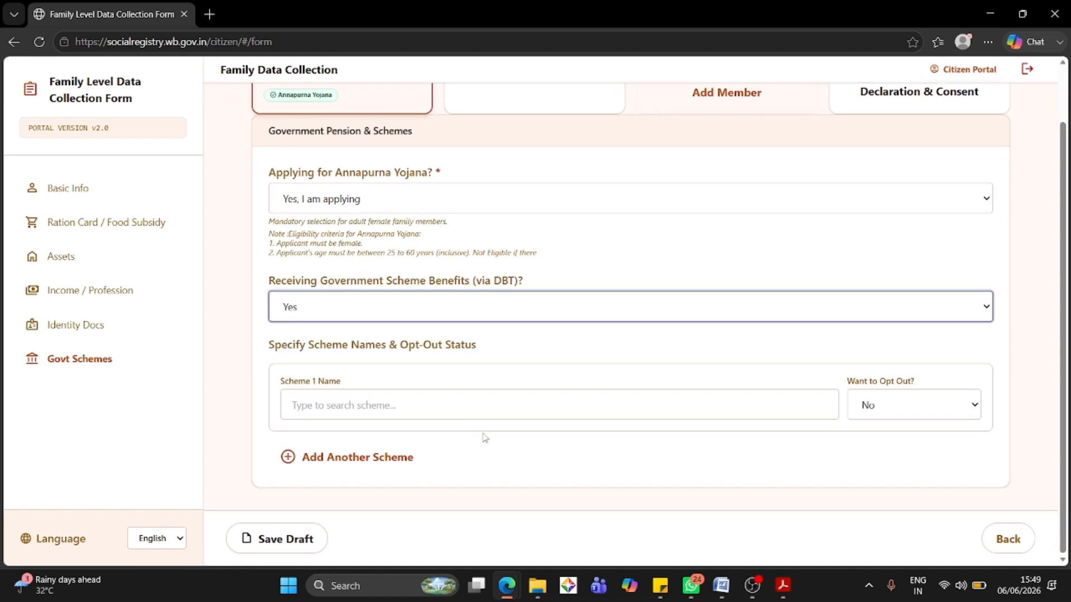
- Choose Lakshmir Bhandar from the available schemes as the Scheme 1 name
{"action": "left_click", "coordinate": [821, 408]}
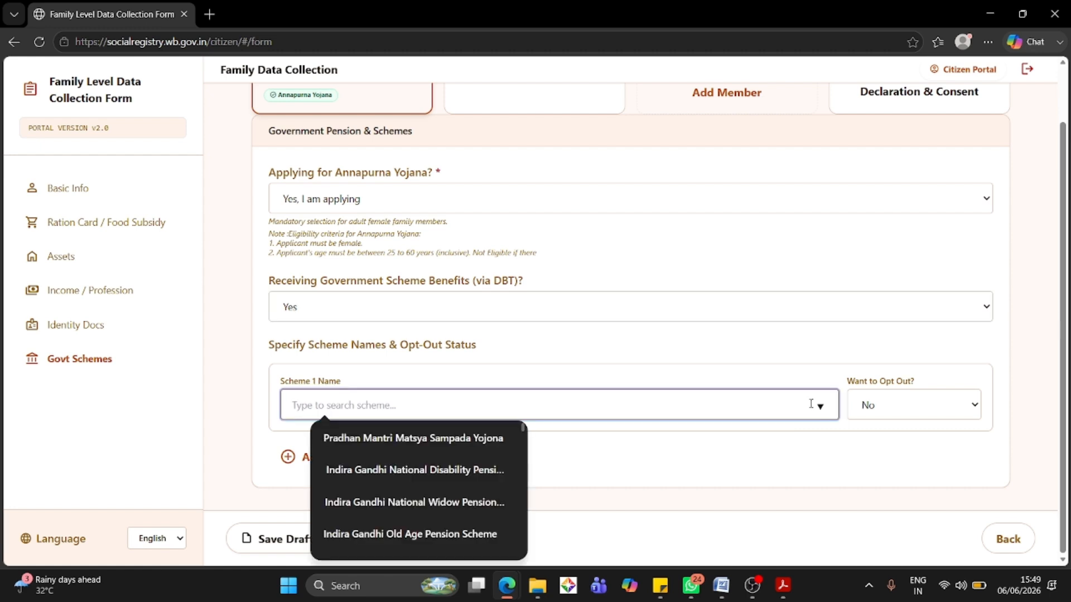
{"action": "left_click", "coordinate": [852, 367]}
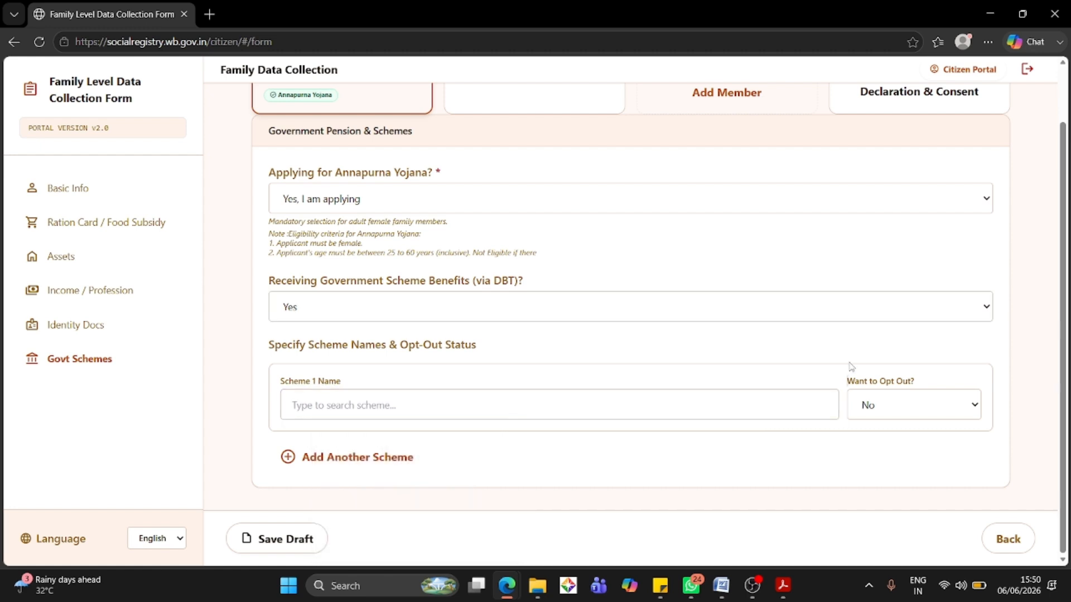
{"action": "left_click", "coordinate": [821, 407]}
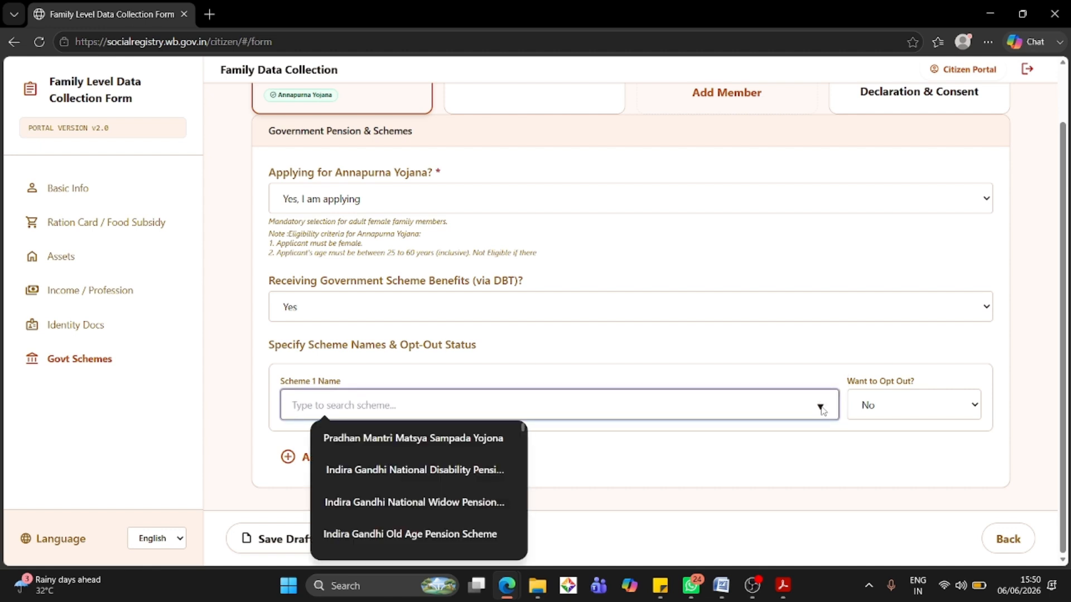
{"action": "scroll", "coordinate": [423, 521], "scroll_direction": "down", "scroll_amount": 5}
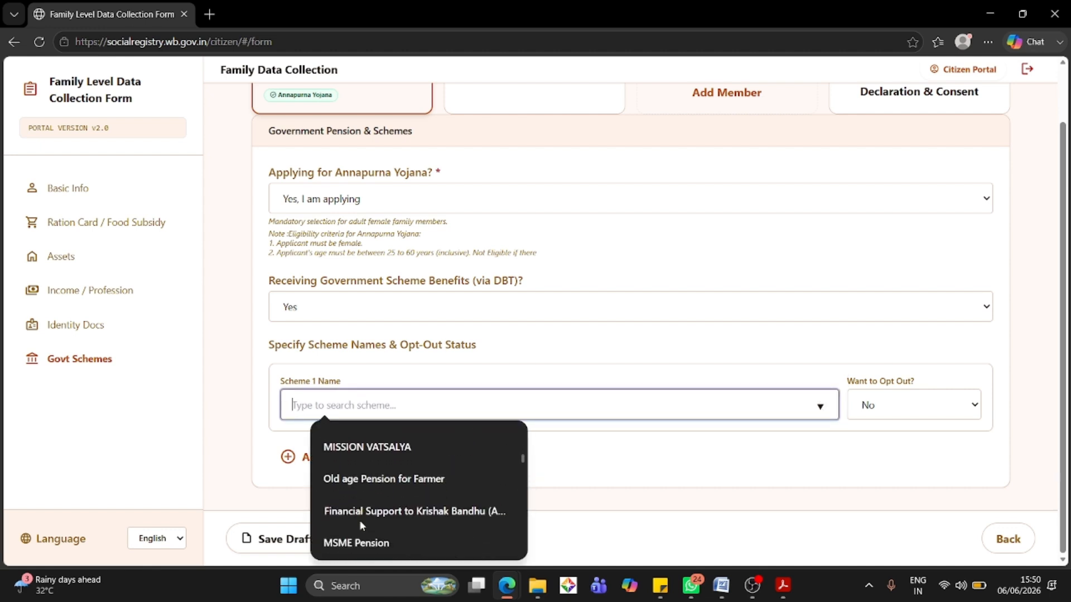
{"action": "scroll", "coordinate": [359, 525], "scroll_direction": "down", "scroll_amount": 5}
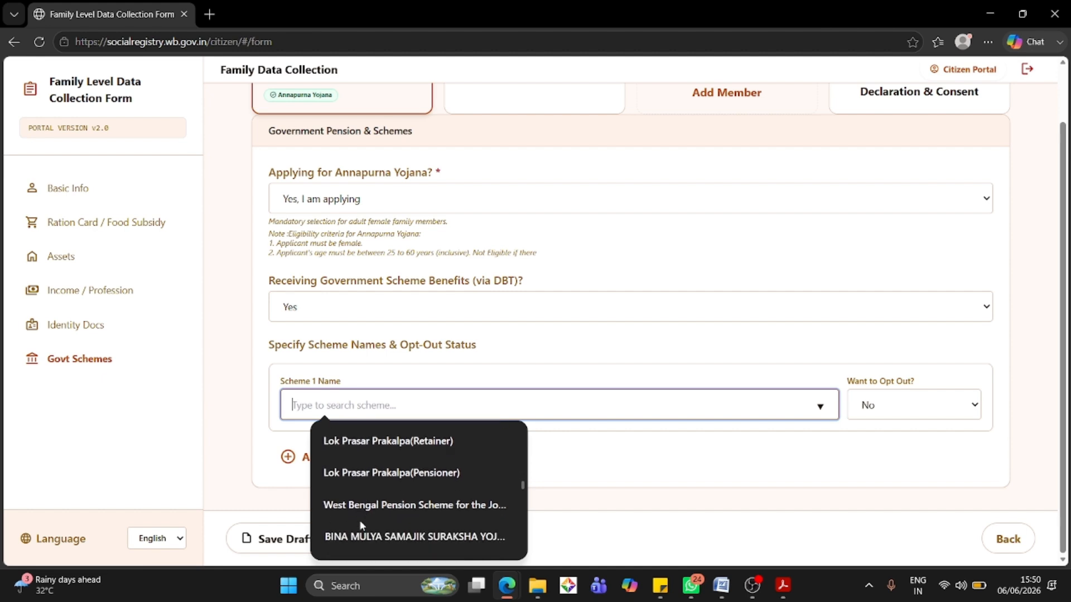
{"action": "scroll", "coordinate": [360, 526], "scroll_direction": "down", "scroll_amount": 5}
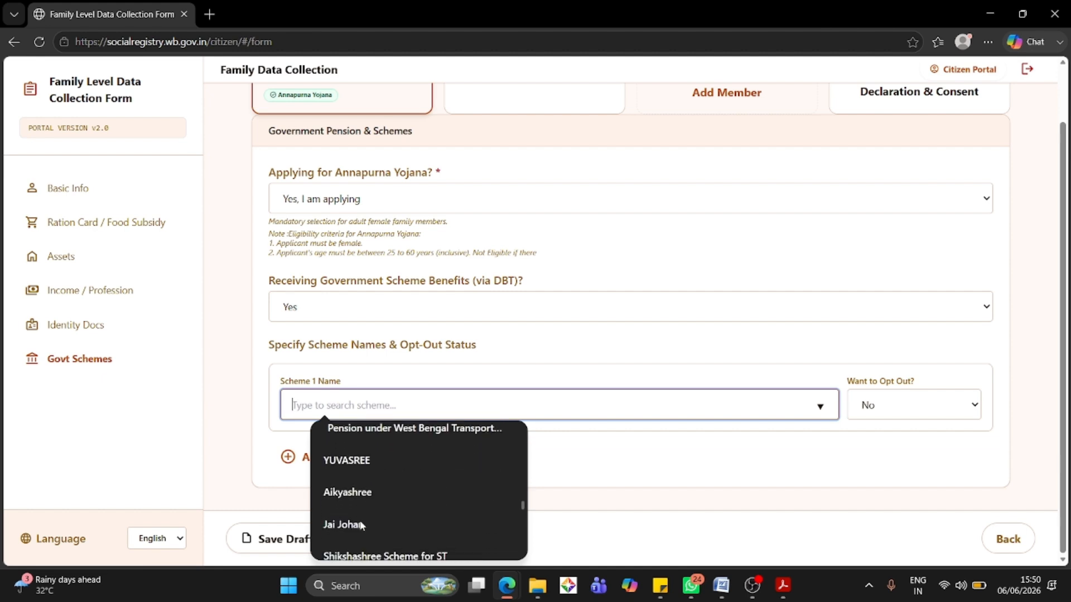
{"action": "scroll", "coordinate": [361, 525], "scroll_direction": "down", "scroll_amount": 3}
{"action": "left_click", "coordinate": [382, 480]}
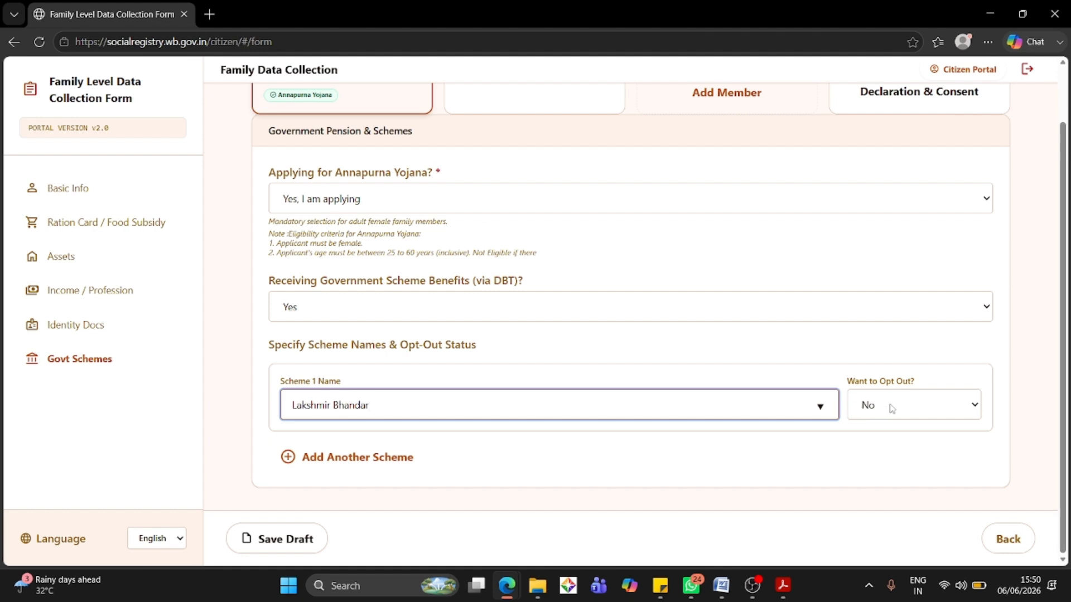
- Keep the opt-out choice for the Lakshmir Bhandar scheme at No and save the form as a draft
{"action": "key", "text": "Tab"}
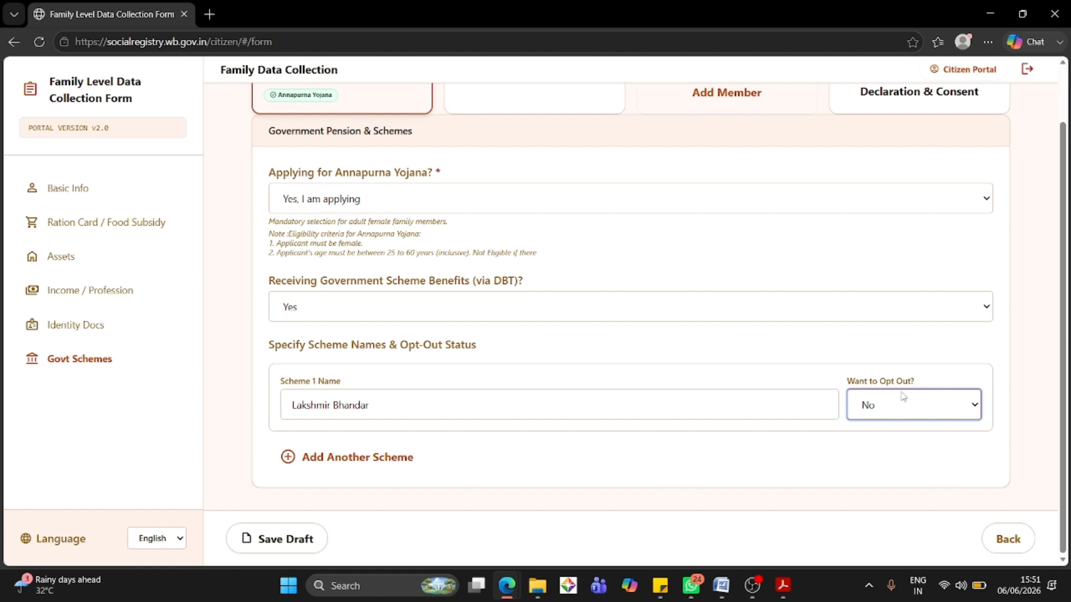
{"action": "scroll", "coordinate": [851, 427], "scroll_direction": "down", "scroll_amount": 2}
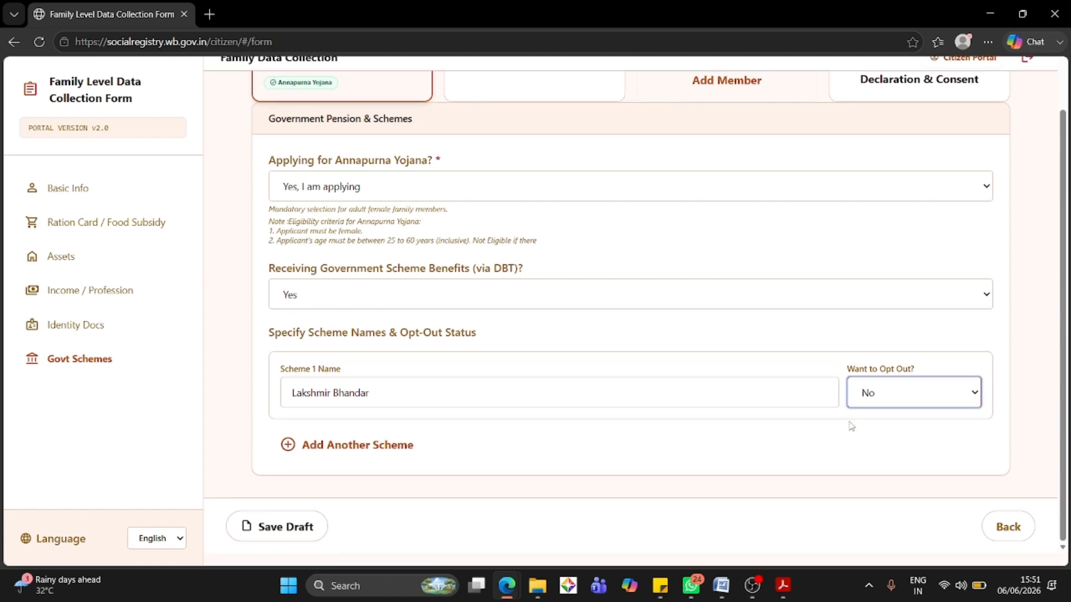
{"action": "left_click", "coordinate": [306, 548]}
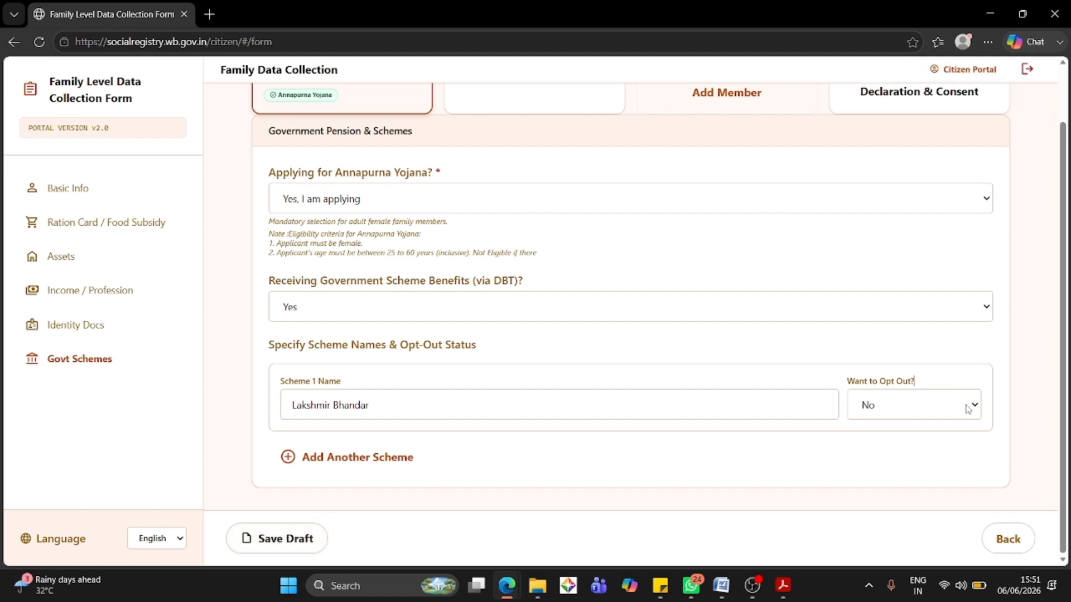
{"action": "scroll", "coordinate": [954, 497], "scroll_direction": "down", "scroll_amount": 1}
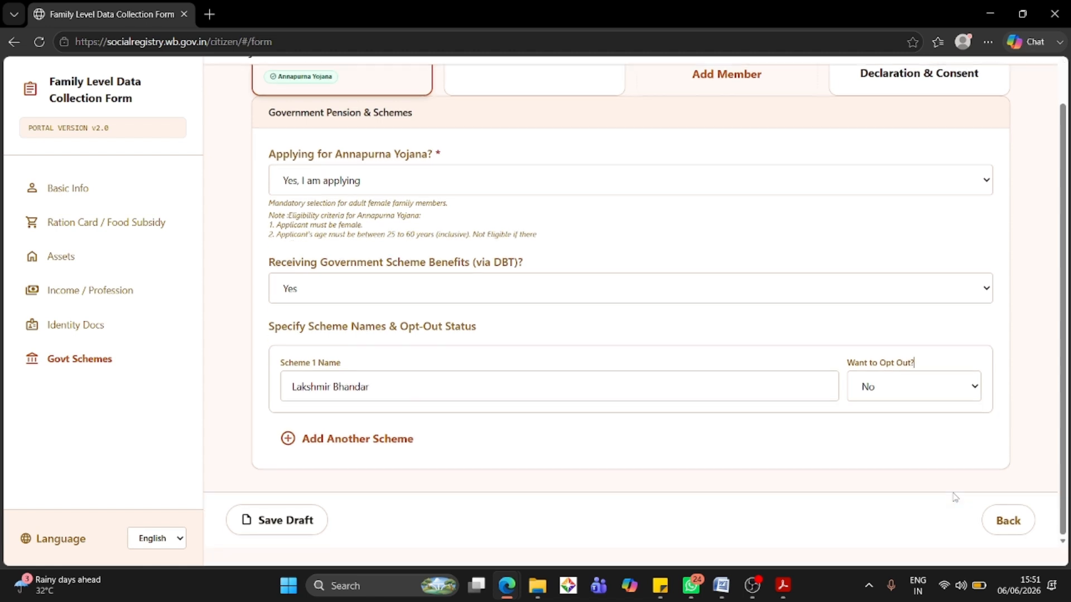
- Open the Member 2 entry, enter the member's full name and set Relation with Head of Family to Daughter
{"action": "scroll", "coordinate": [955, 497], "scroll_direction": "up", "scroll_amount": 3}
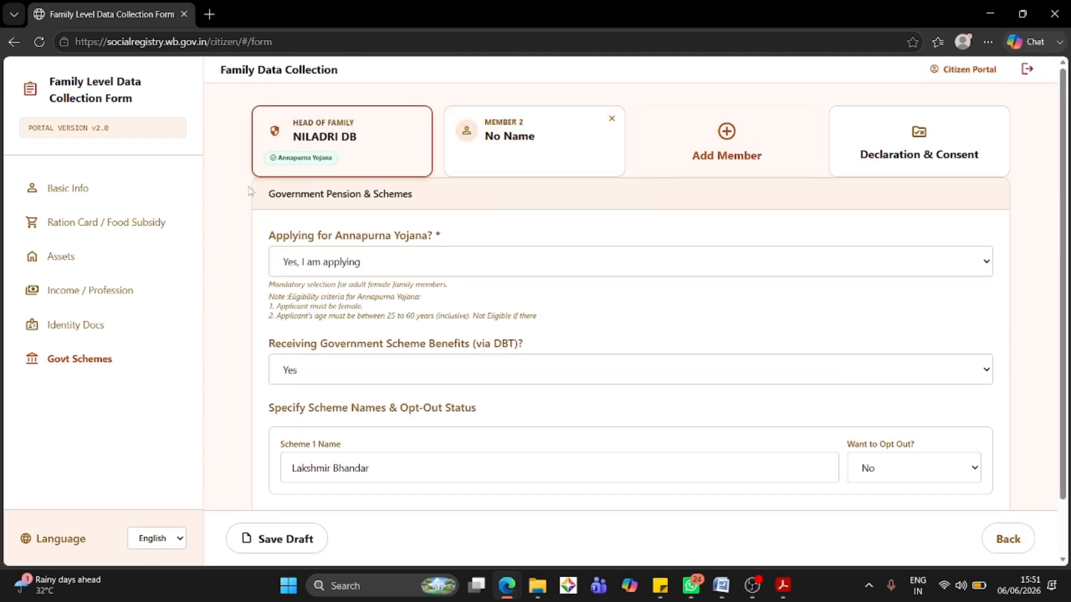
{"action": "left_click", "coordinate": [530, 161]}
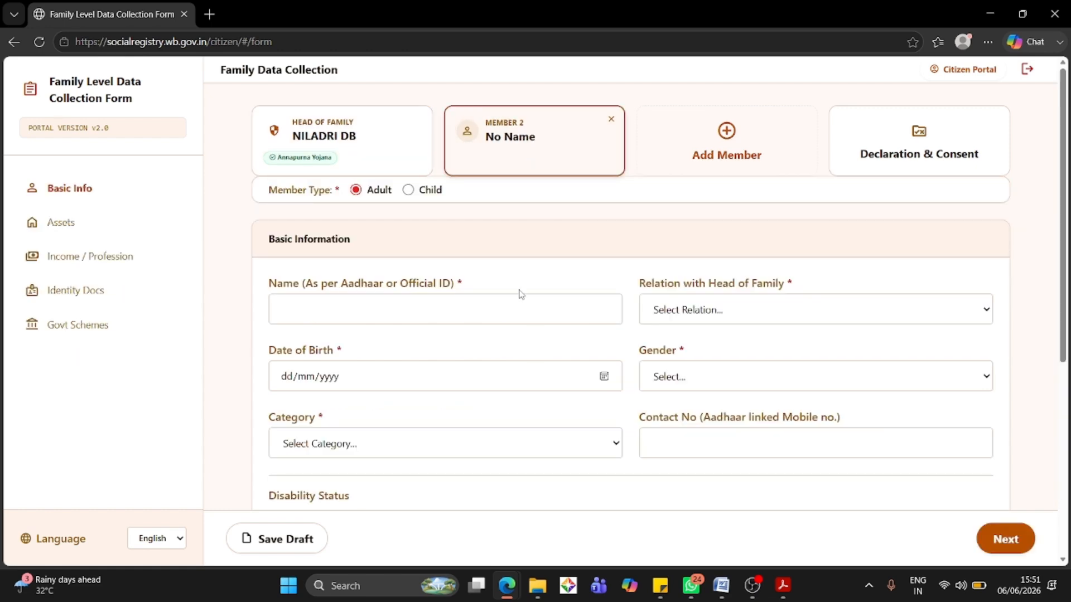
{"action": "scroll", "coordinate": [518, 294], "scroll_direction": "down", "scroll_amount": 5}
{"action": "scroll", "coordinate": [519, 294], "scroll_direction": "up", "scroll_amount": 5}
{"action": "left_click", "coordinate": [456, 314]}
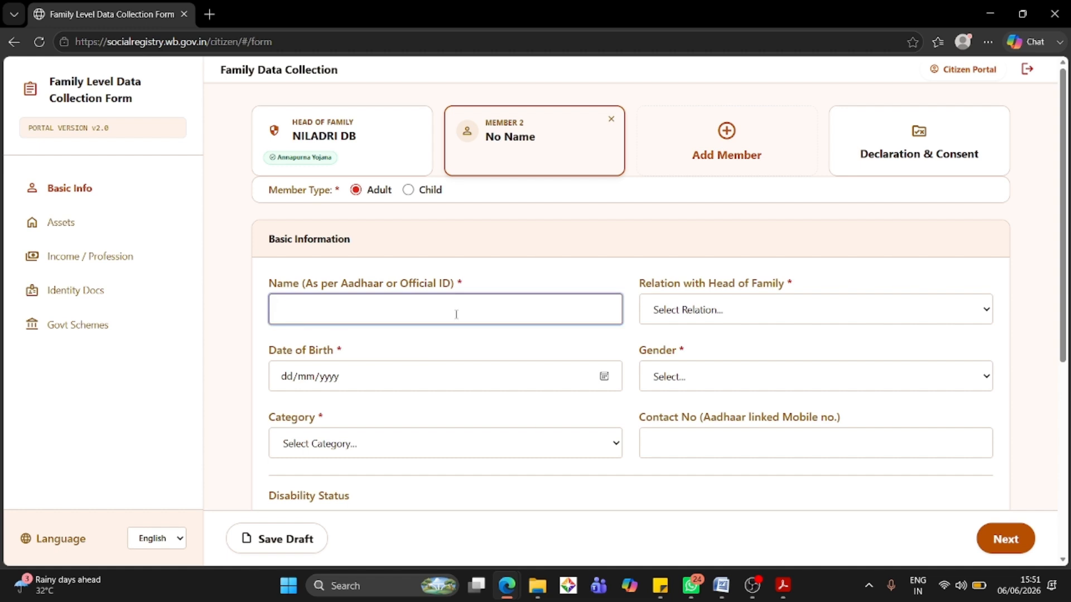
{"action": "left_click", "coordinate": [717, 316]}
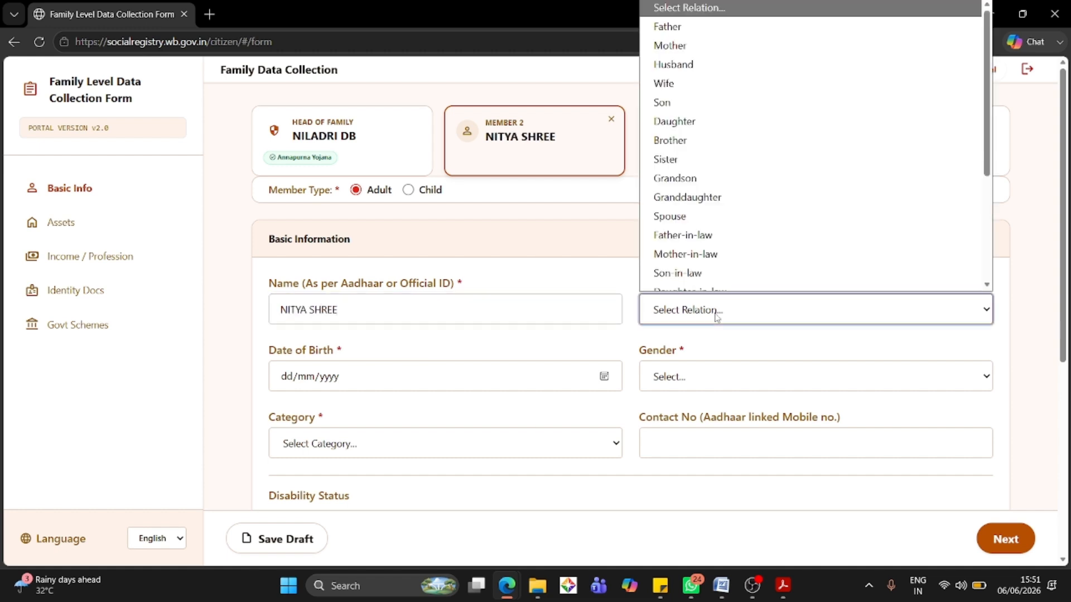
{"action": "left_click", "coordinate": [689, 115]}
- Enter Member 2's date of birth in the Basic Information section using the calendar
{"action": "scroll", "coordinate": [686, 275], "scroll_direction": "down", "scroll_amount": 1}
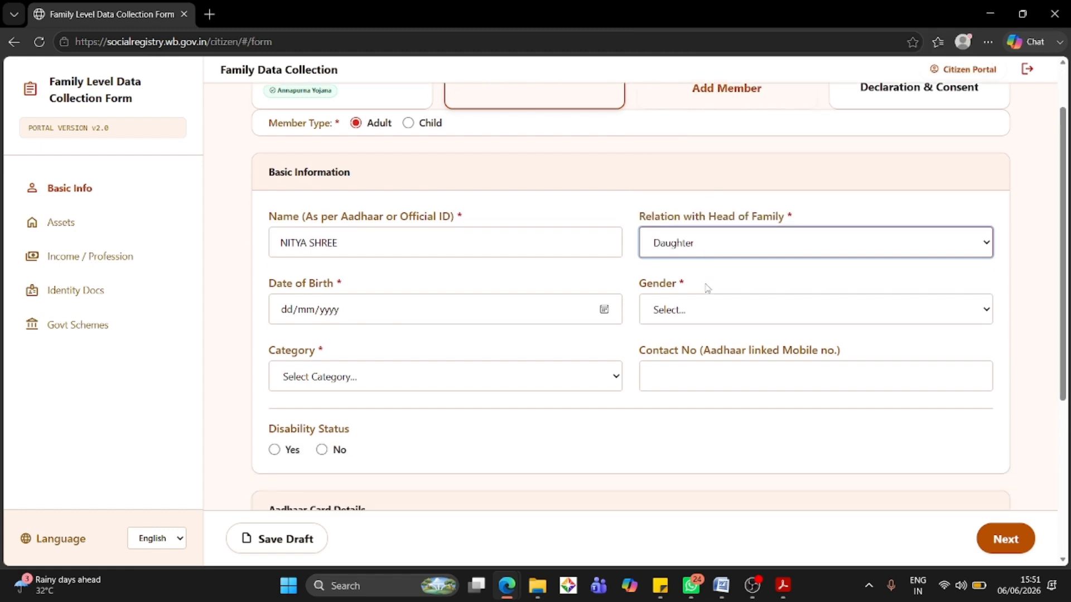
{"action": "left_click", "coordinate": [425, 308]}
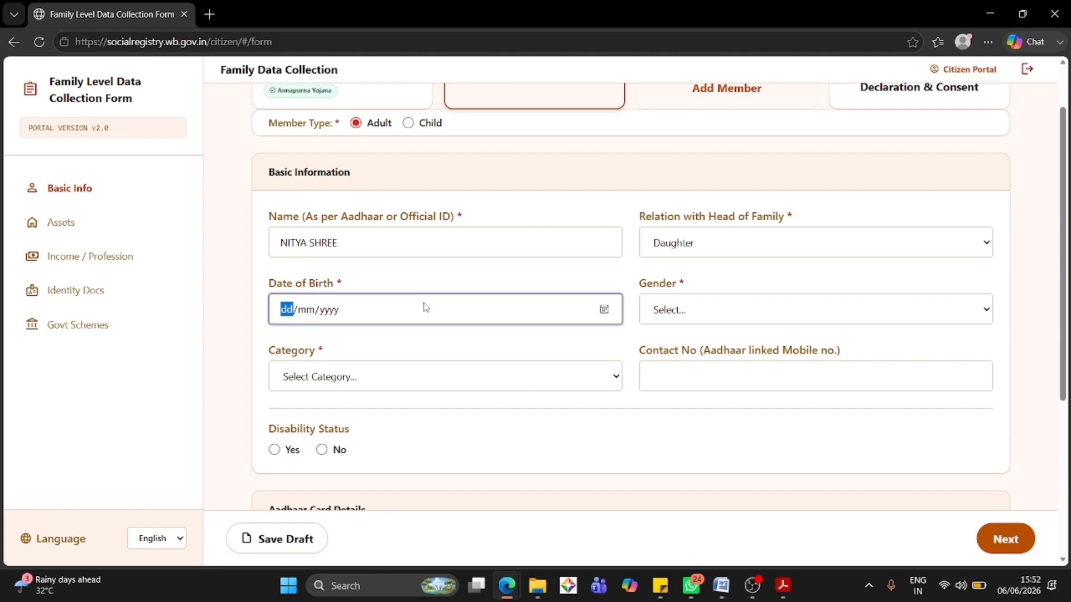
{"action": "left_click", "coordinate": [607, 310]}
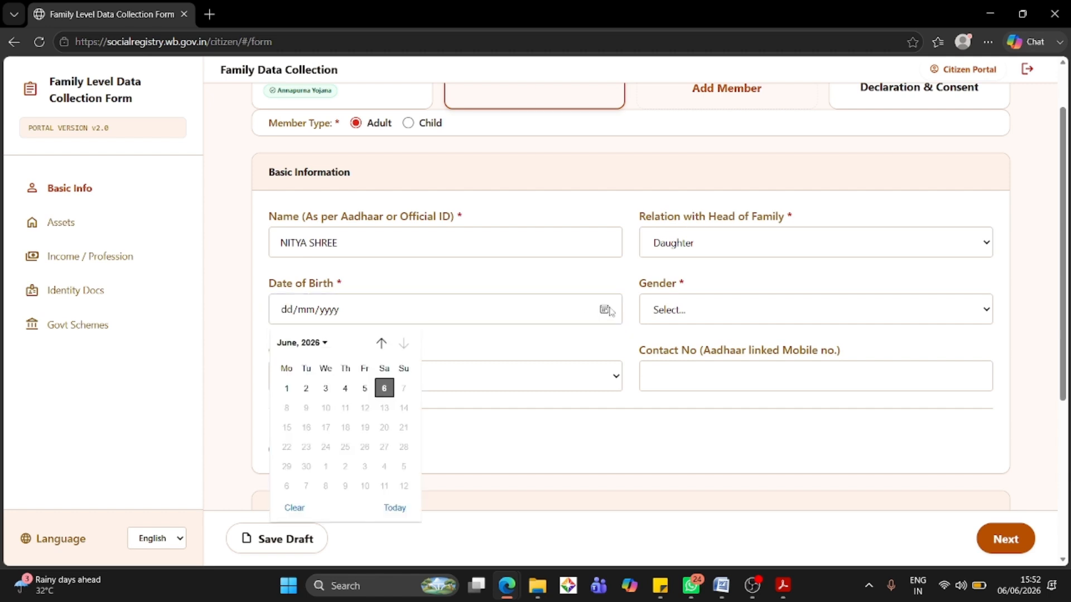
{"action": "left_click", "coordinate": [307, 348]}
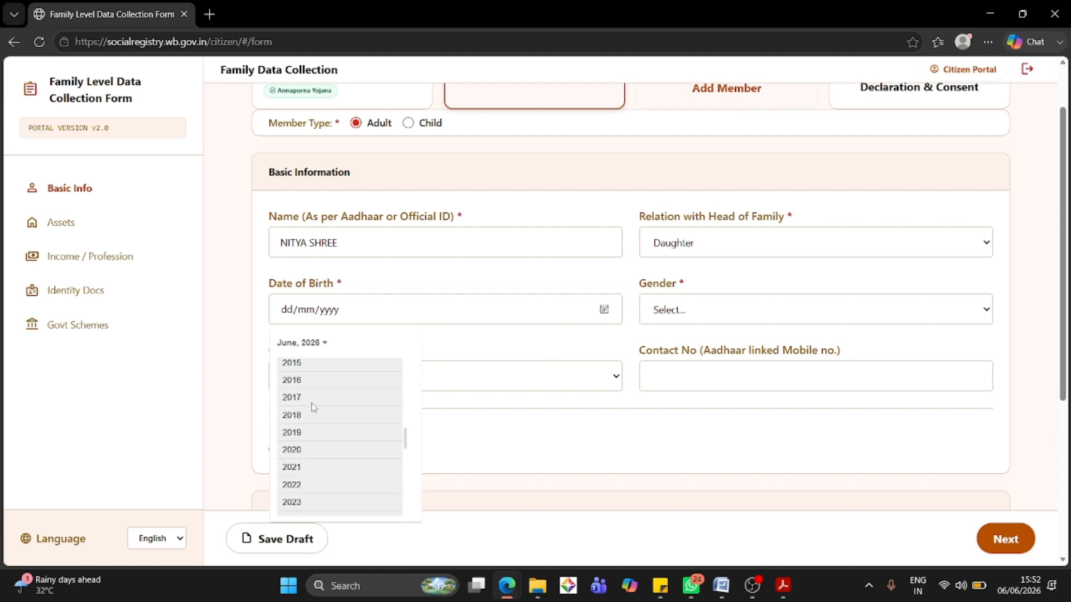
{"action": "left_click", "coordinate": [291, 365]}
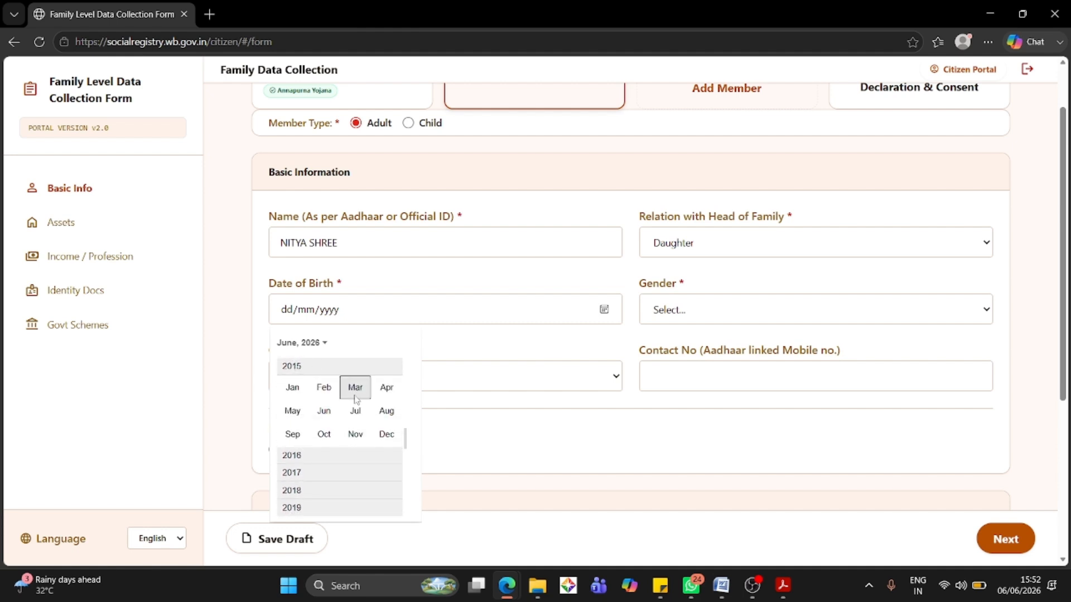
{"action": "left_click", "coordinate": [327, 434]}
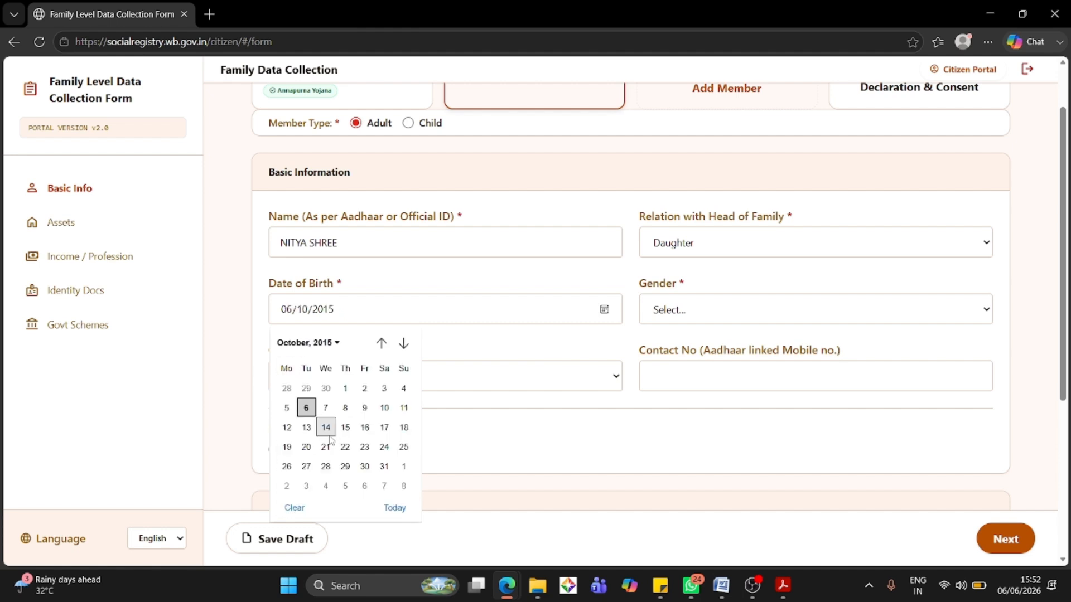
{"action": "left_click", "coordinate": [365, 468]}
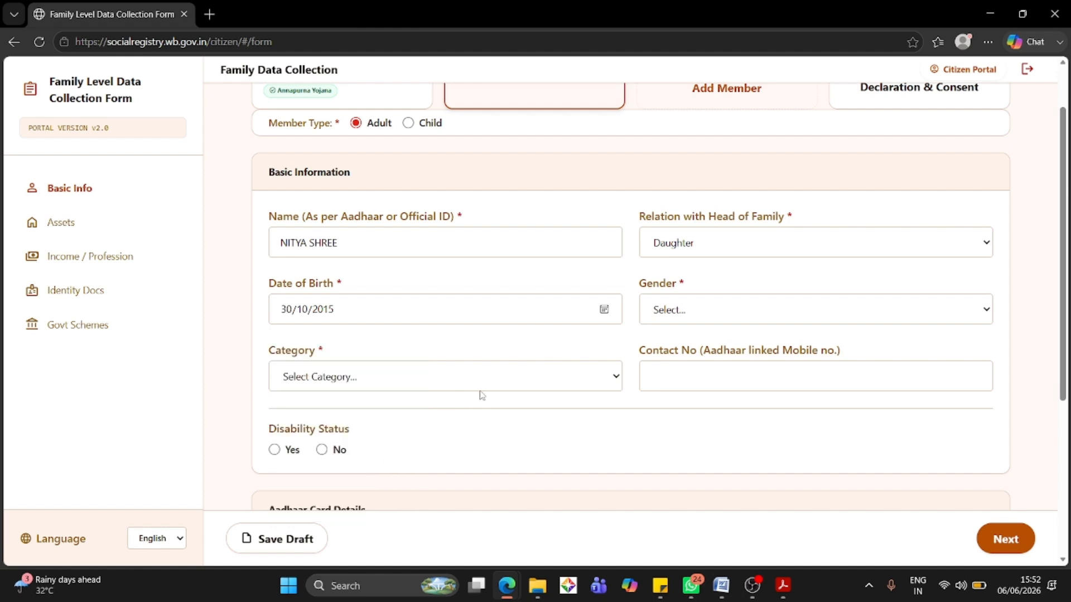
- Set Member 2's Gender to Female and Category to UR (Unreserved Category)
{"action": "left_click", "coordinate": [738, 313]}
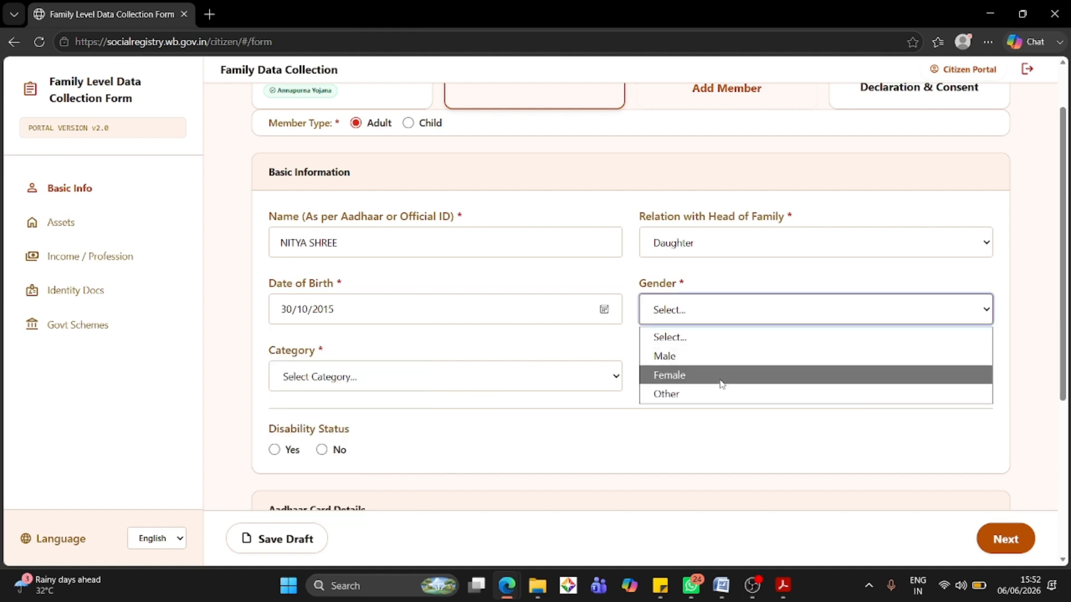
{"action": "left_click", "coordinate": [720, 378]}
{"action": "left_click", "coordinate": [474, 376]}
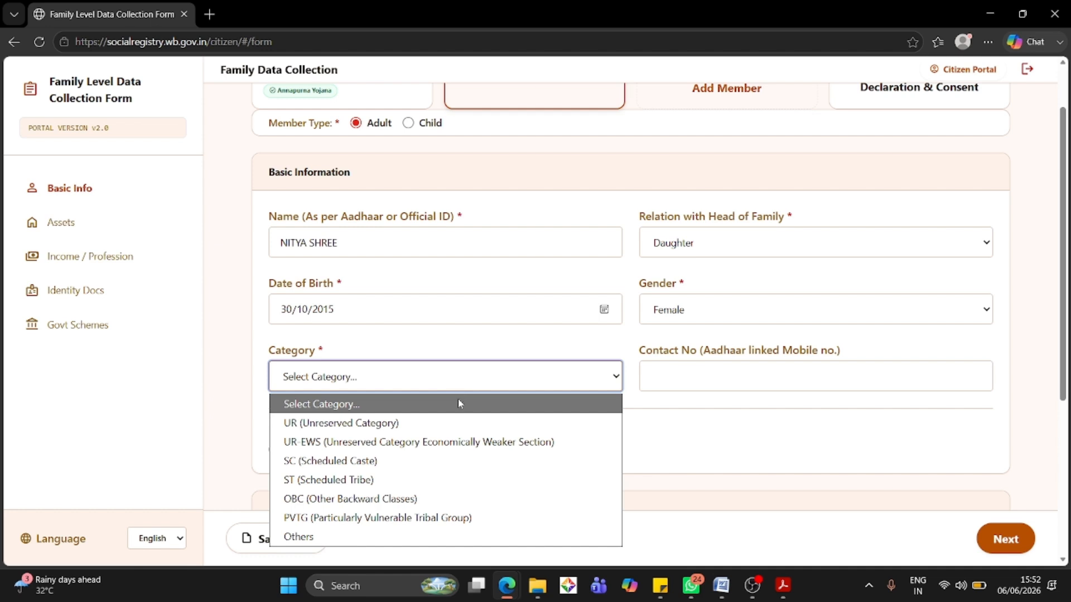
{"action": "left_click", "coordinate": [454, 424]}
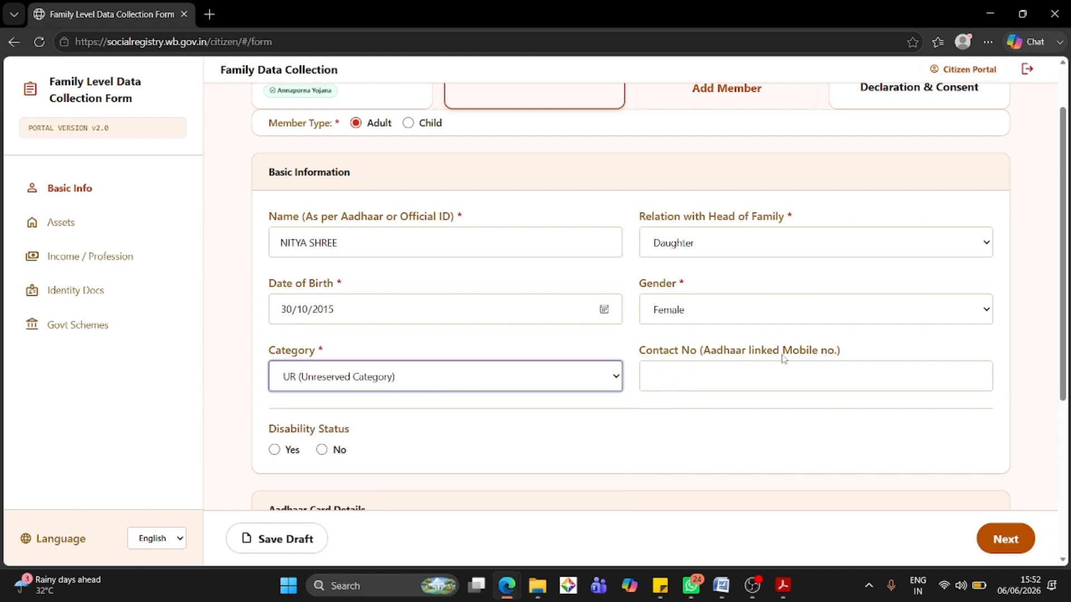
- Set Member 2's Disability Status to No and try to proceed with the Aadhaar number left blank
{"action": "scroll", "coordinate": [691, 386], "scroll_direction": "down", "scroll_amount": 1}
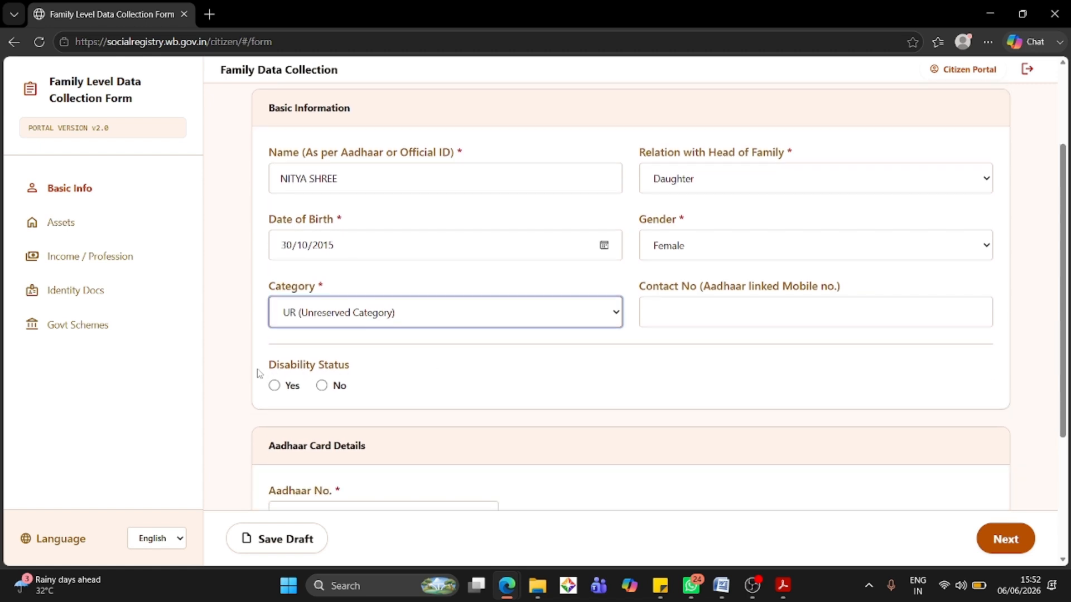
{"action": "left_click", "coordinate": [322, 386]}
{"action": "scroll", "coordinate": [402, 421], "scroll_direction": "down", "scroll_amount": 3}
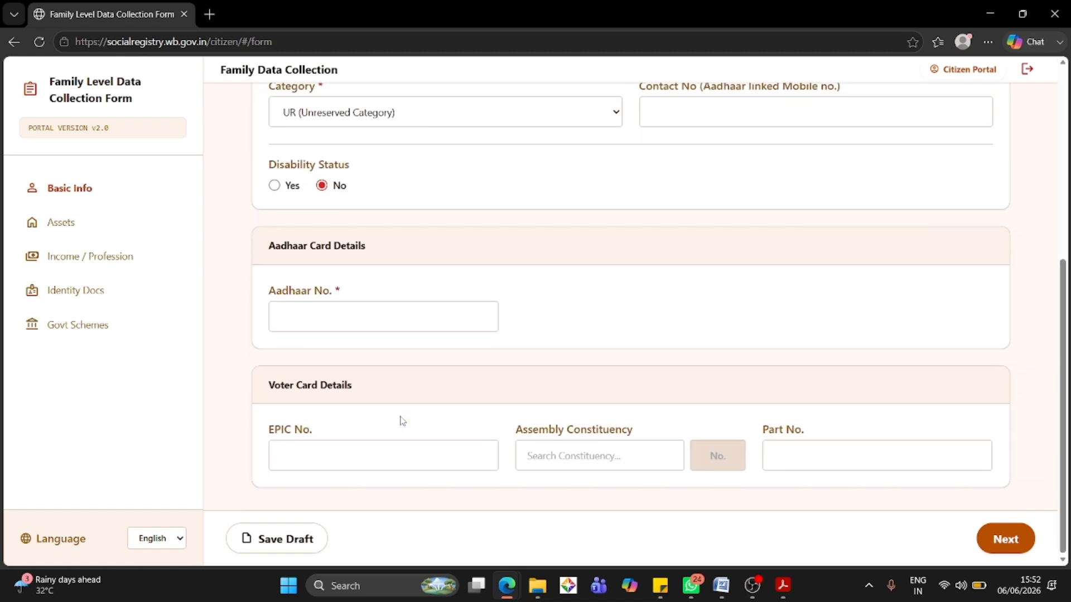
{"action": "left_click", "coordinate": [347, 316]}
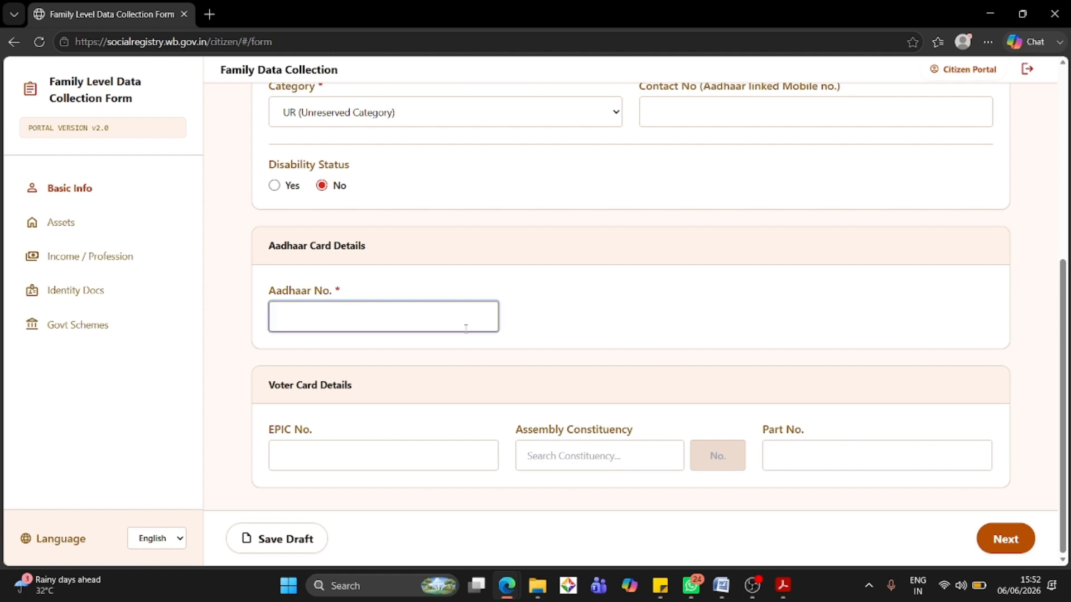
{"action": "scroll", "coordinate": [490, 412], "scroll_direction": "down", "scroll_amount": 1}
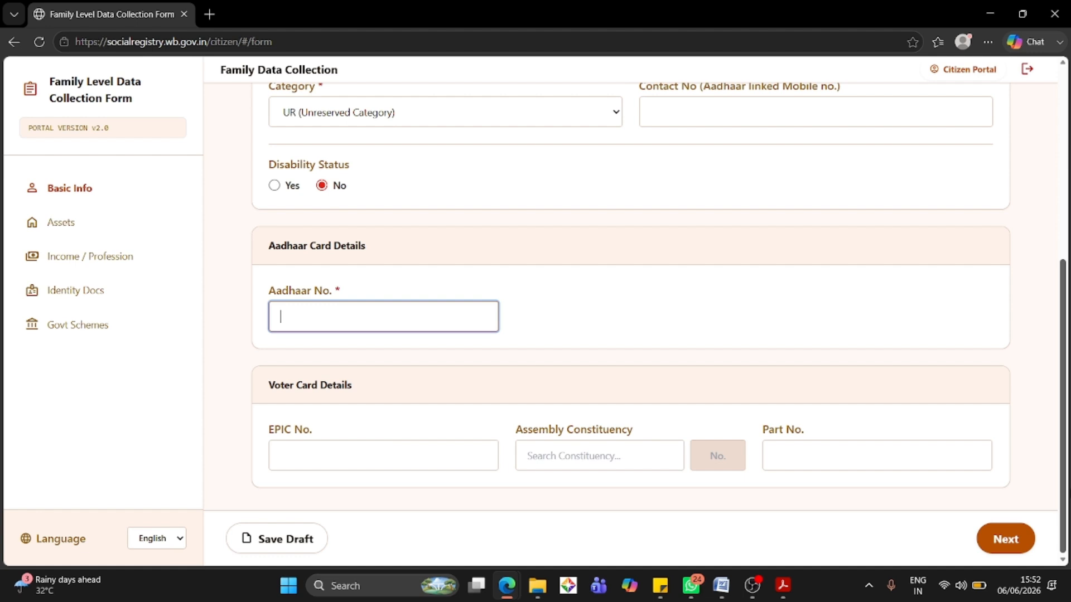
{"action": "left_click", "coordinate": [1005, 540]}
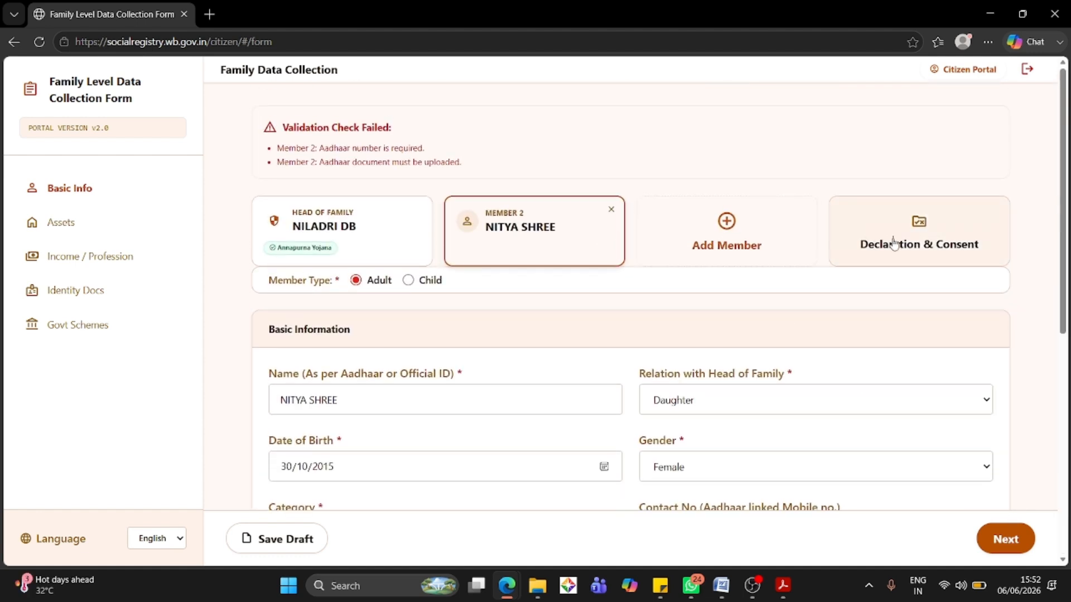
- Remove Member 2 from the family form and accept the statement in Declaration & Consent
{"action": "left_click", "coordinate": [612, 210]}
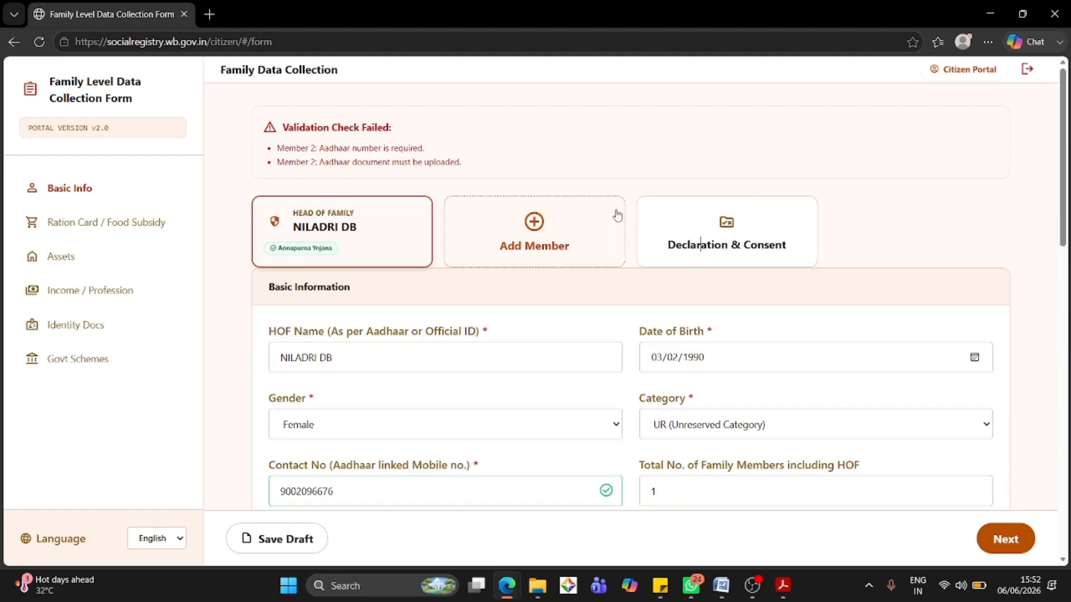
{"action": "left_click", "coordinate": [708, 238]}
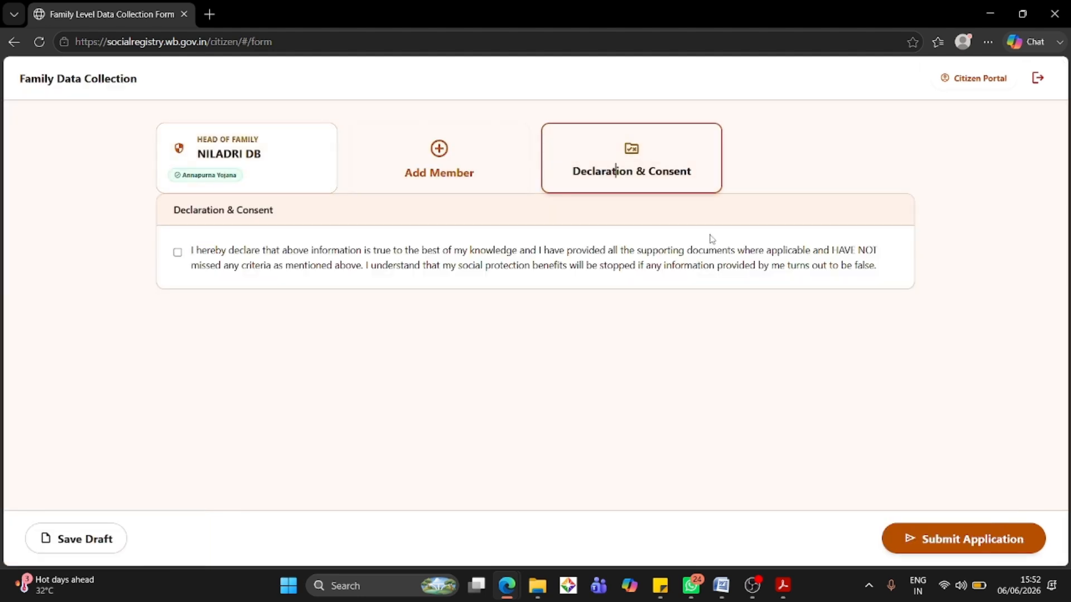
{"action": "left_click", "coordinate": [178, 251]}
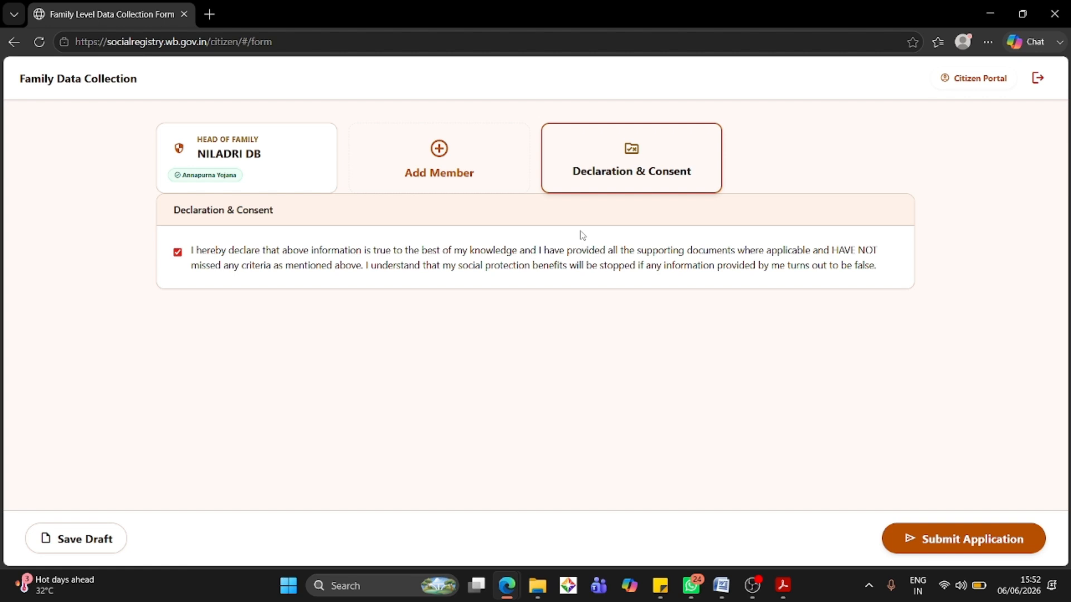